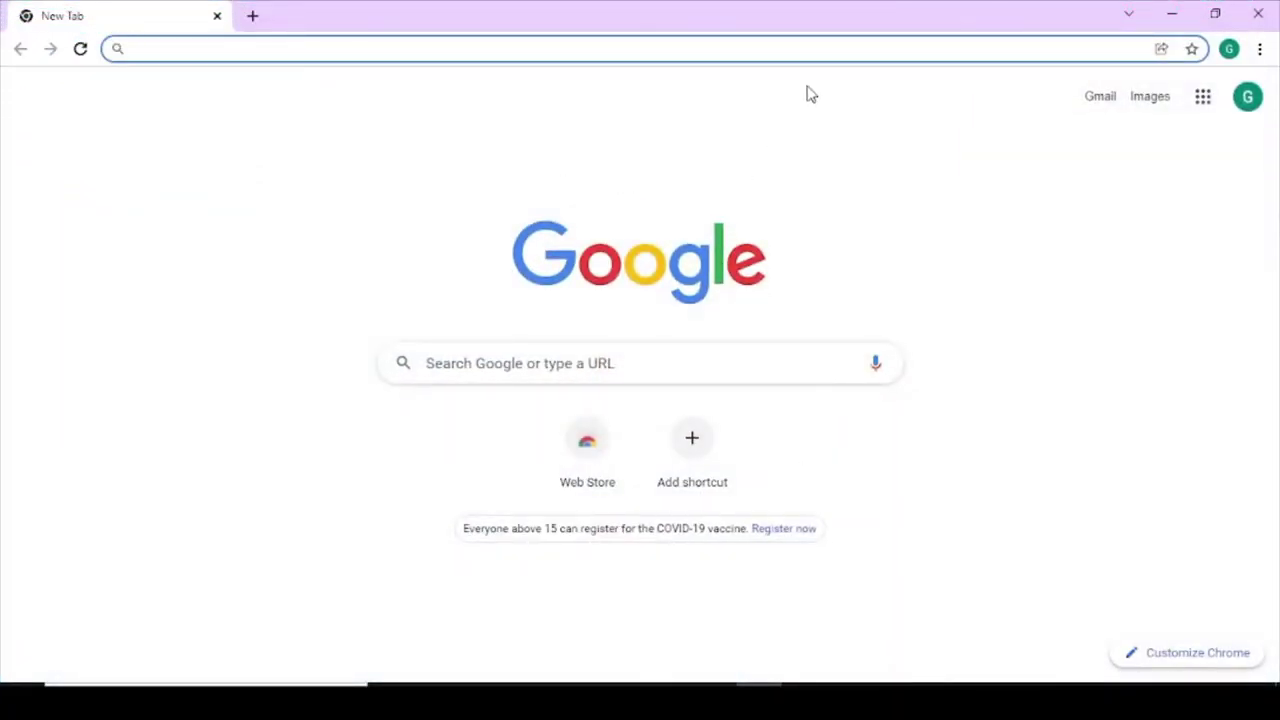
Search Google for 'mobile' and scroll through the results and Shop mobile phone ads.
{"action": "type", "text": "mobile"}
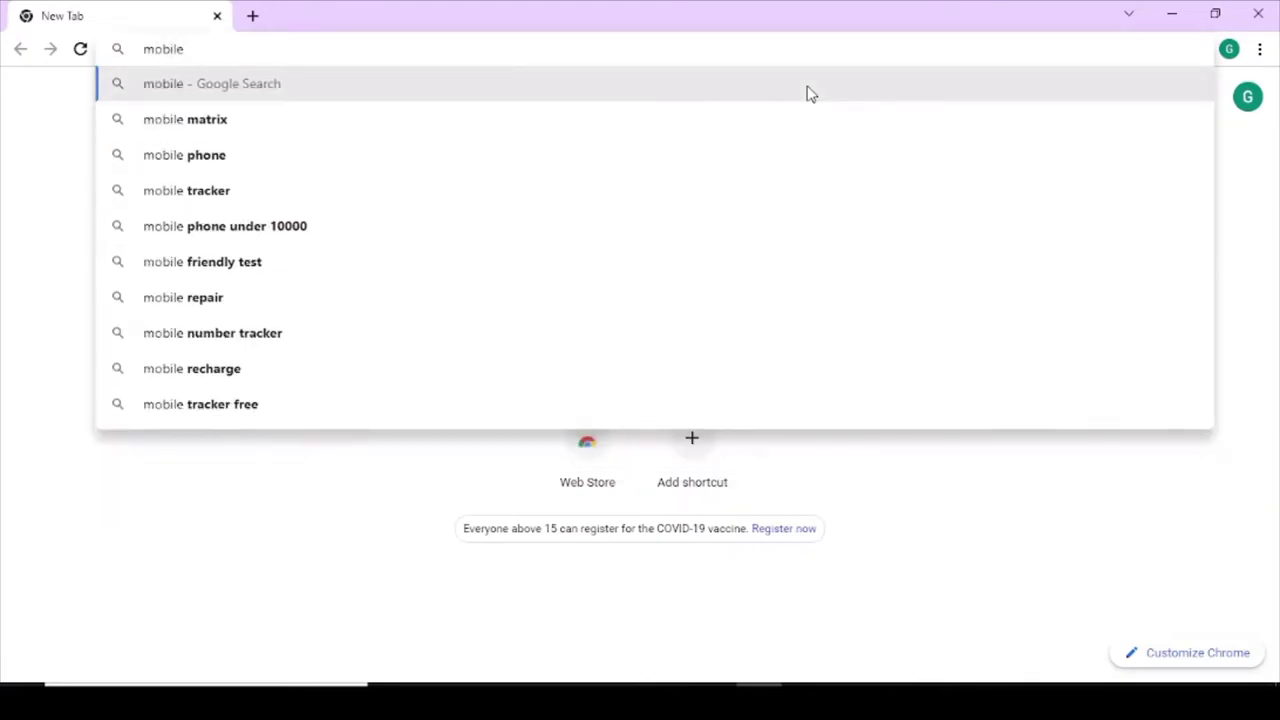
{"action": "key", "text": "Return"}
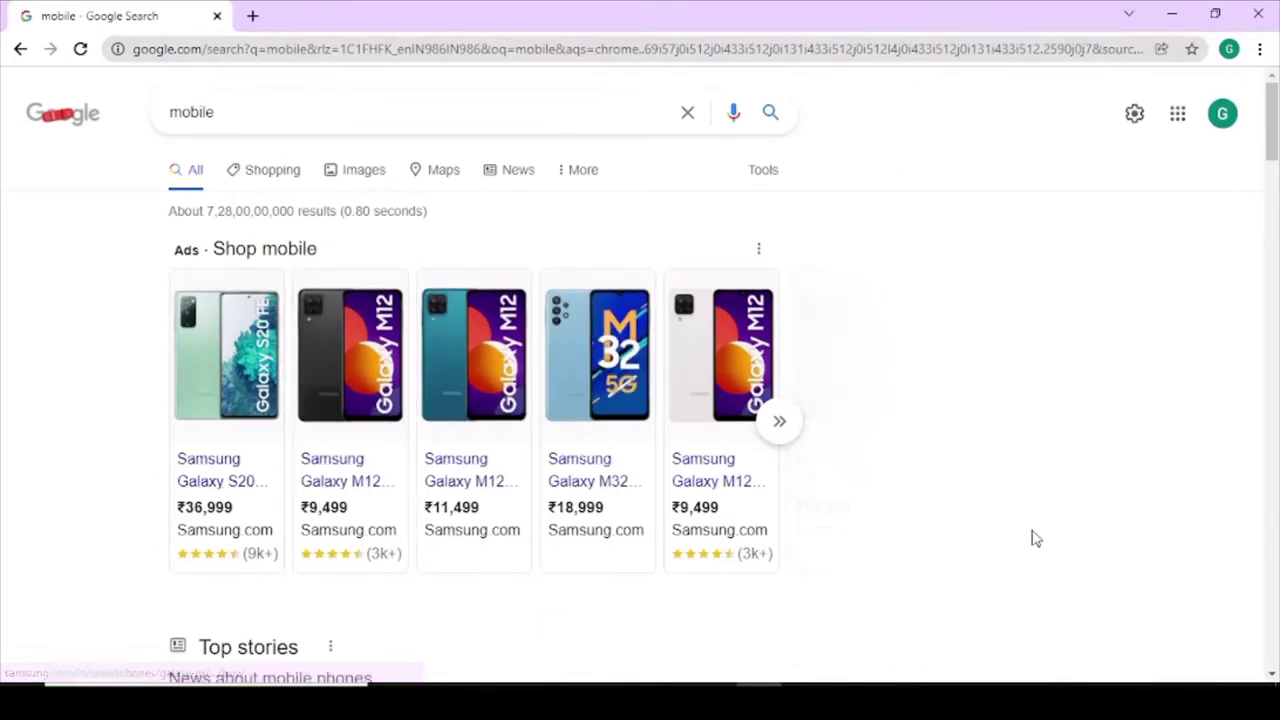
{"action": "scroll", "coordinate": [1035, 538], "scroll_direction": "down", "scroll_amount": 1}
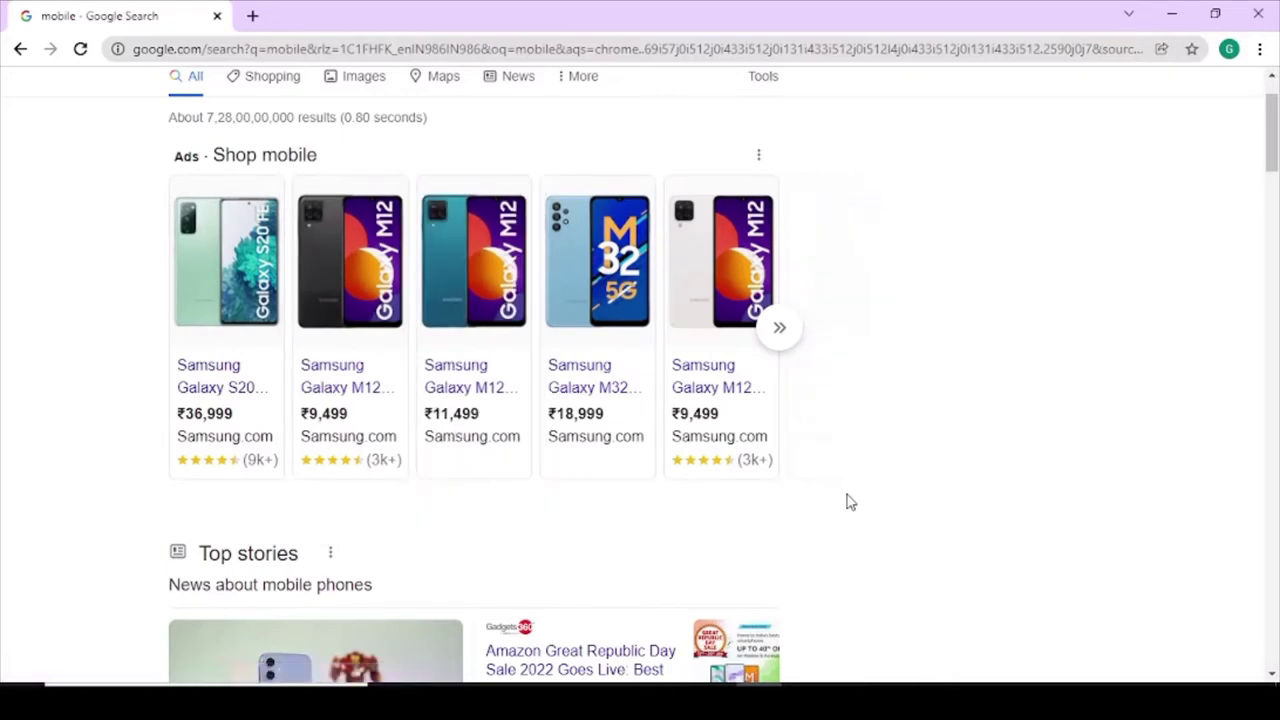
{"action": "scroll", "coordinate": [846, 502], "scroll_direction": "up", "scroll_amount": 1}
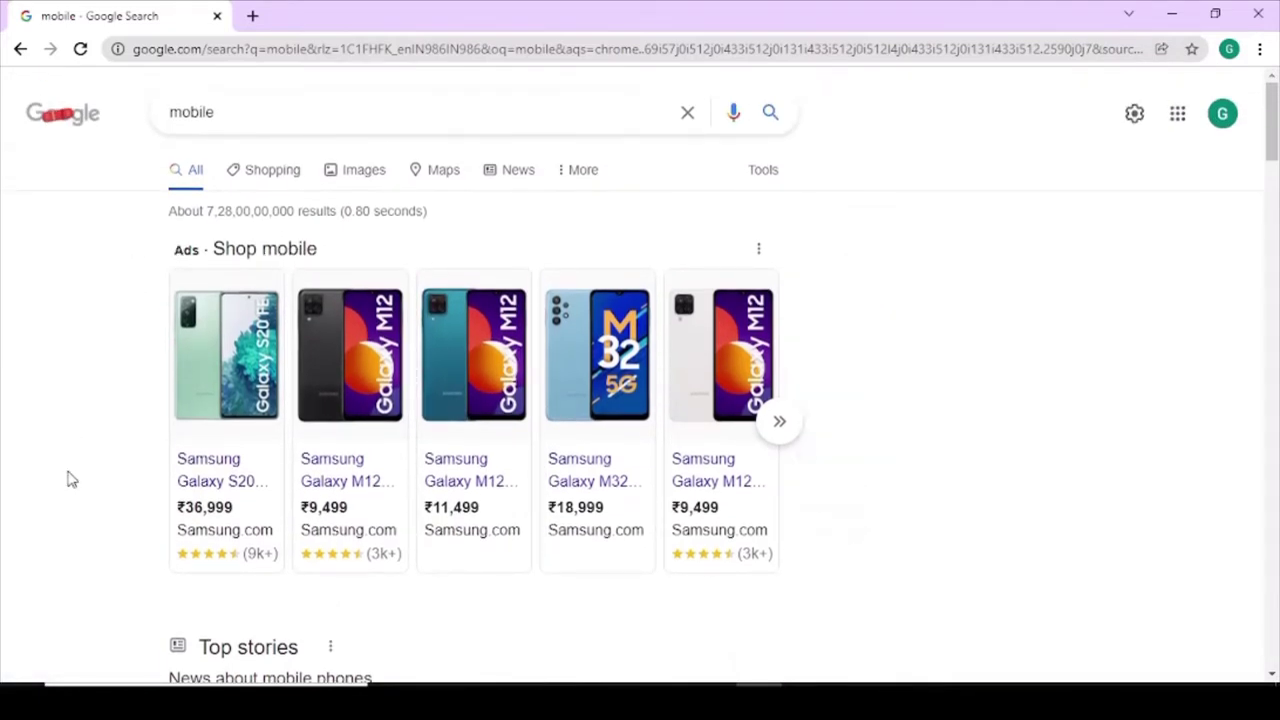
{"action": "scroll", "coordinate": [70, 489], "scroll_direction": "down", "scroll_amount": 1}
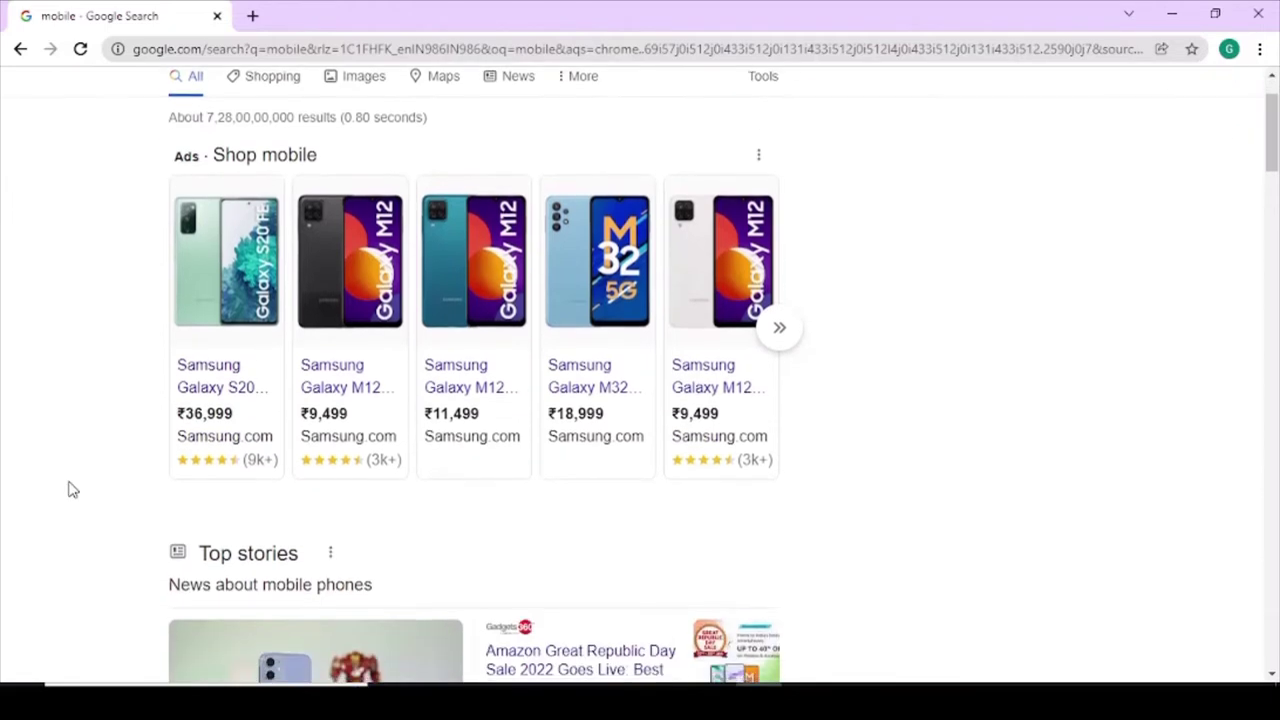
{"action": "scroll", "coordinate": [70, 489], "scroll_direction": "up", "scroll_amount": 1}
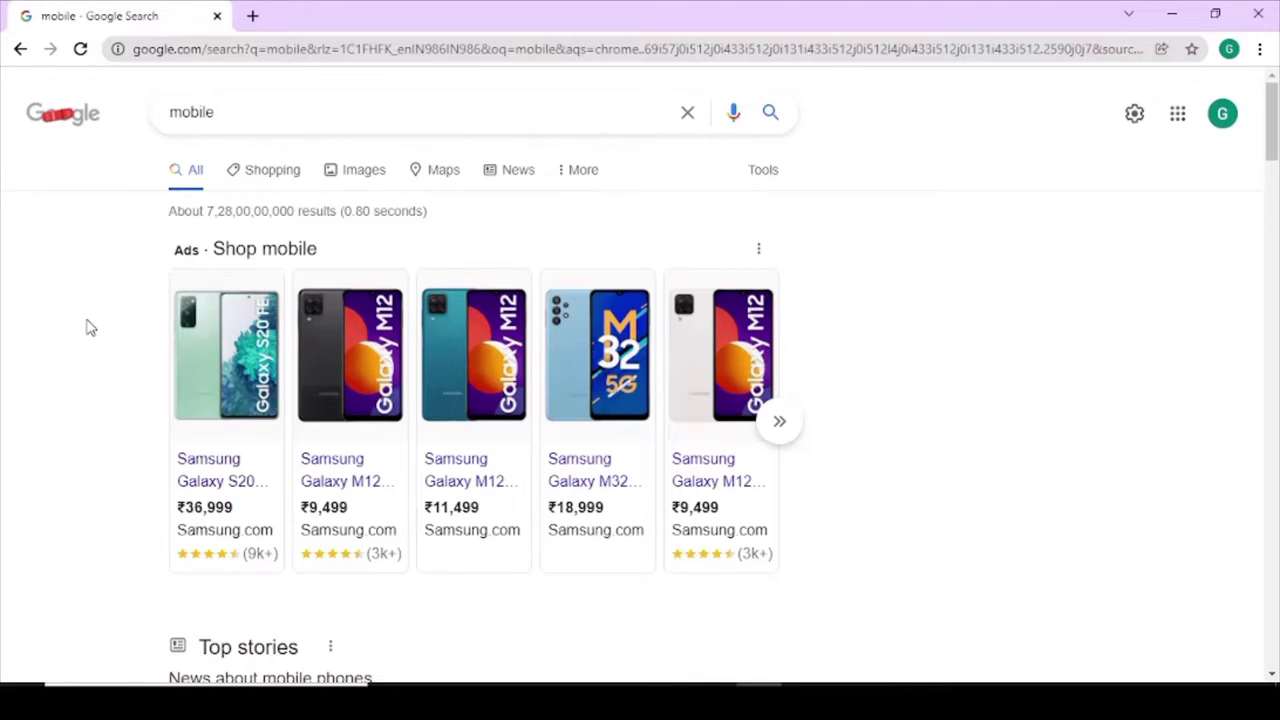
{"action": "scroll", "coordinate": [89, 327], "scroll_direction": "down", "scroll_amount": 1}
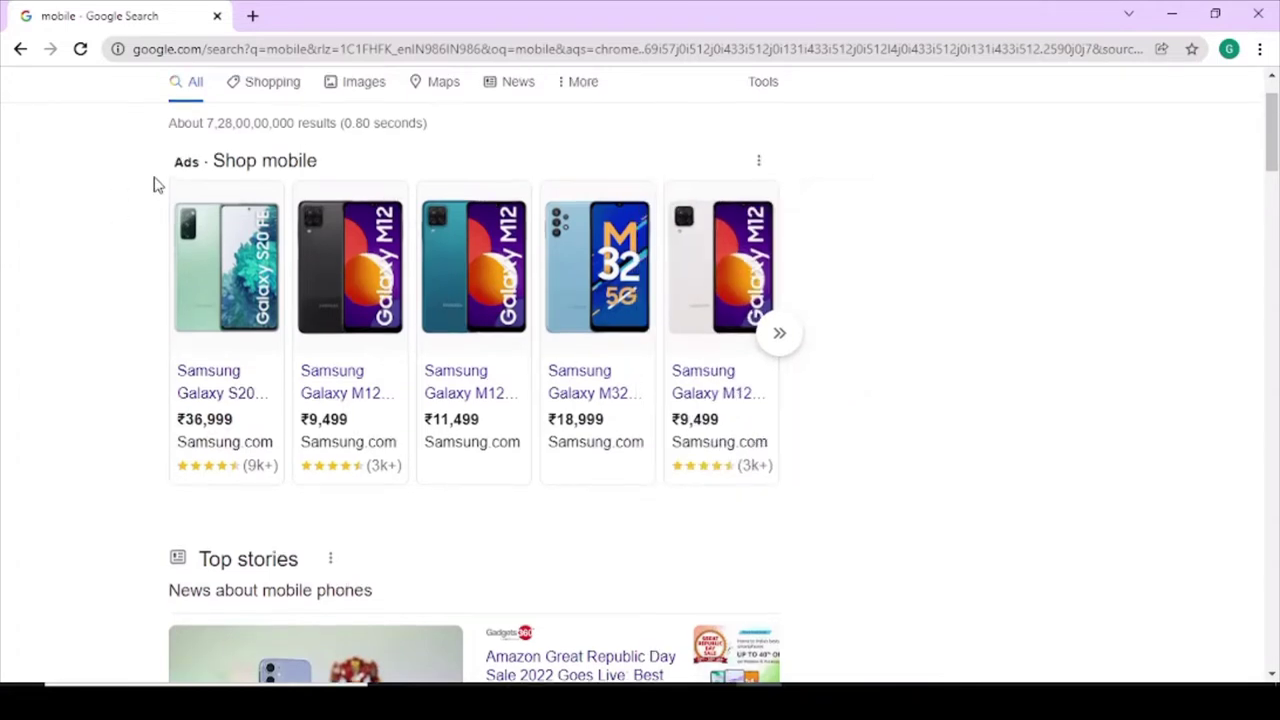
{"action": "scroll", "coordinate": [155, 185], "scroll_direction": "up", "scroll_amount": 1}
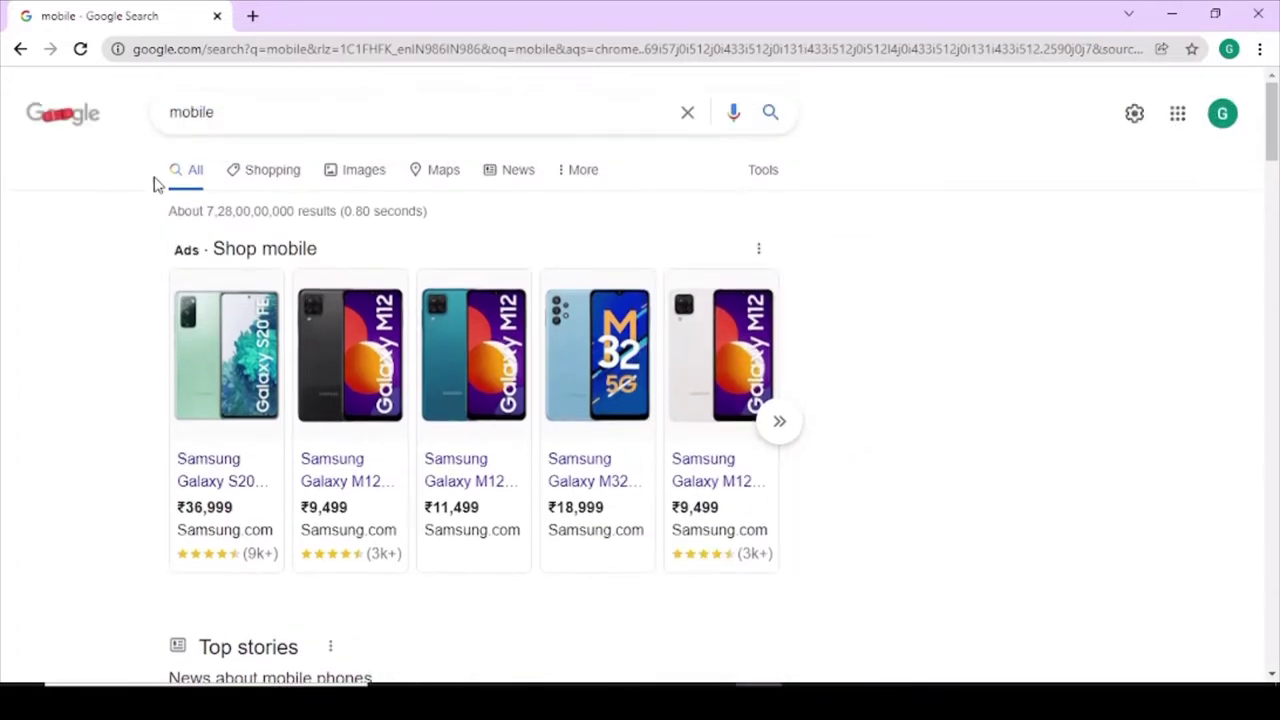
Browse the Google Shopping product listings for mobile, then open a new browser tab.
{"action": "left_click", "coordinate": [256, 176]}
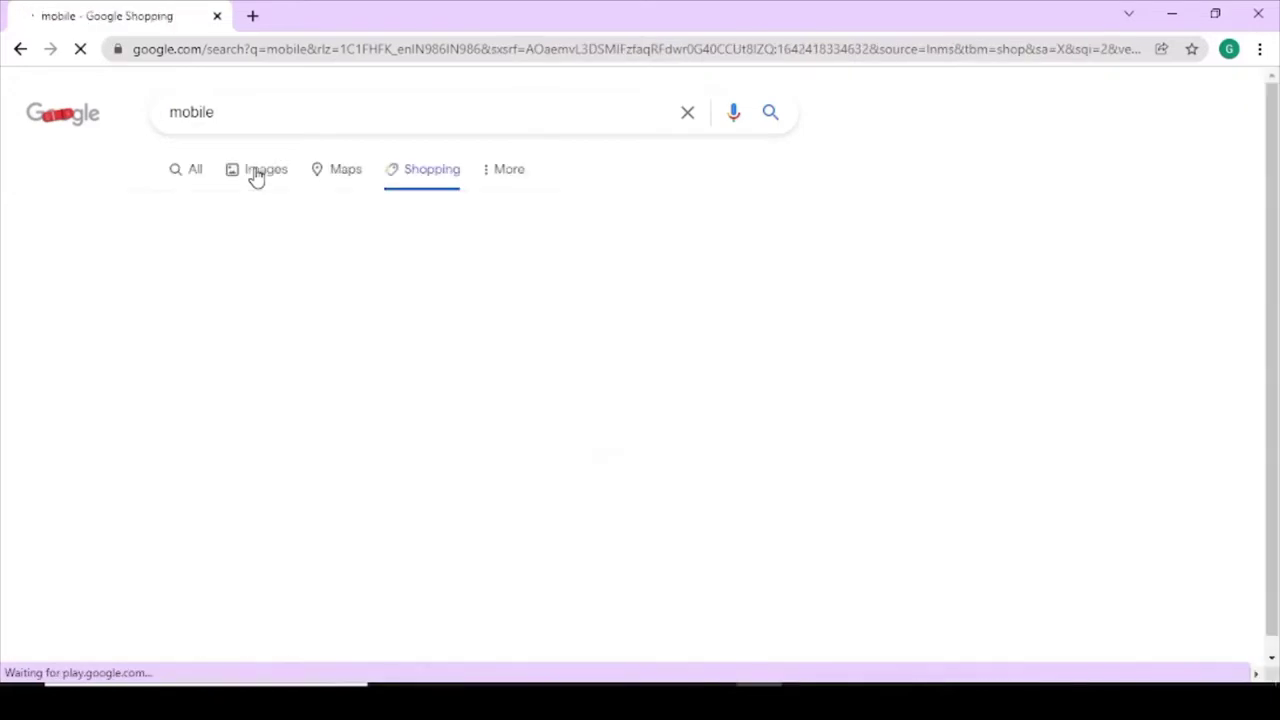
{"action": "scroll", "coordinate": [340, 300], "scroll_direction": "down", "scroll_amount": 1}
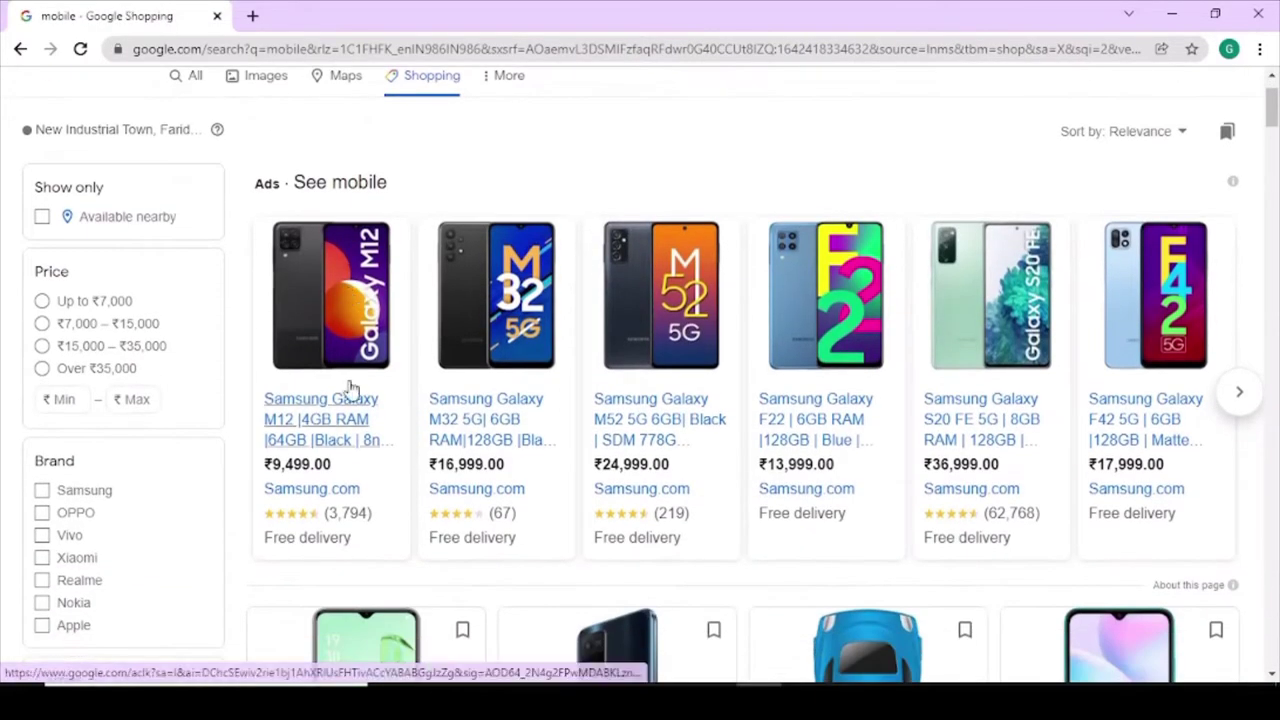
{"action": "scroll", "coordinate": [343, 449], "scroll_direction": "down", "scroll_amount": 2}
{"action": "scroll", "coordinate": [343, 449], "scroll_direction": "up", "scroll_amount": 3}
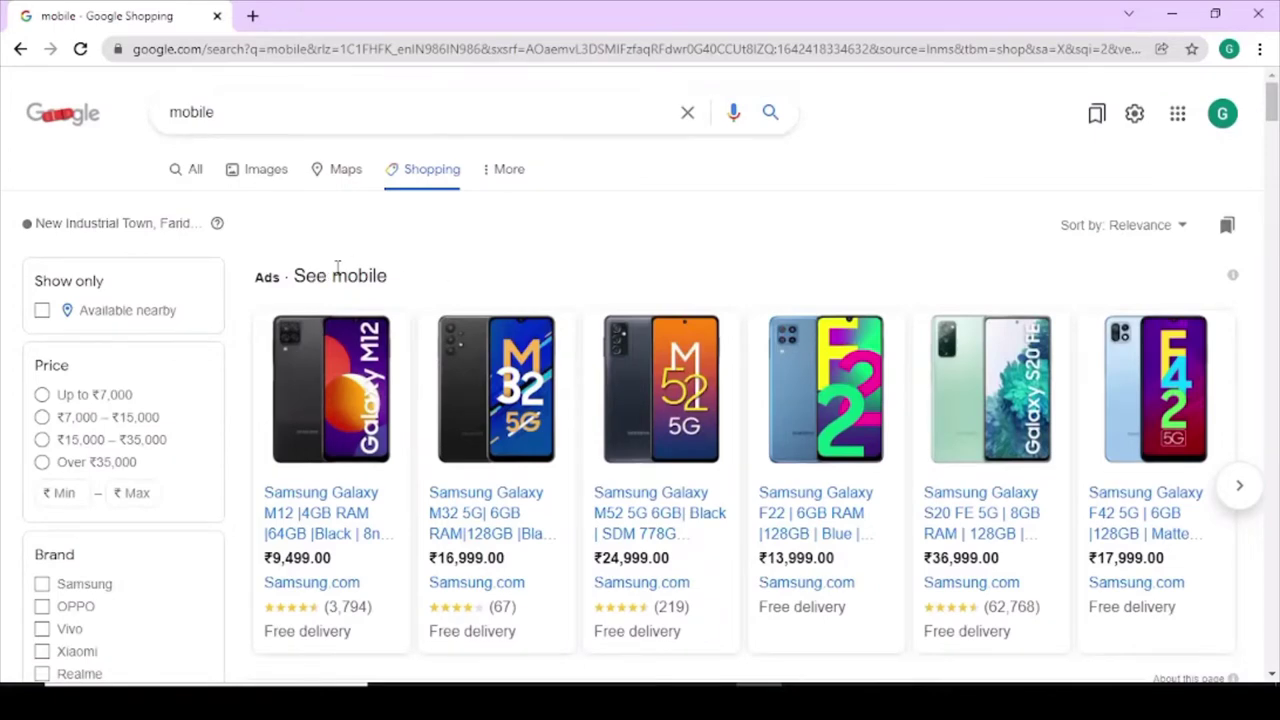
{"action": "scroll", "coordinate": [290, 282], "scroll_direction": "down", "scroll_amount": 2}
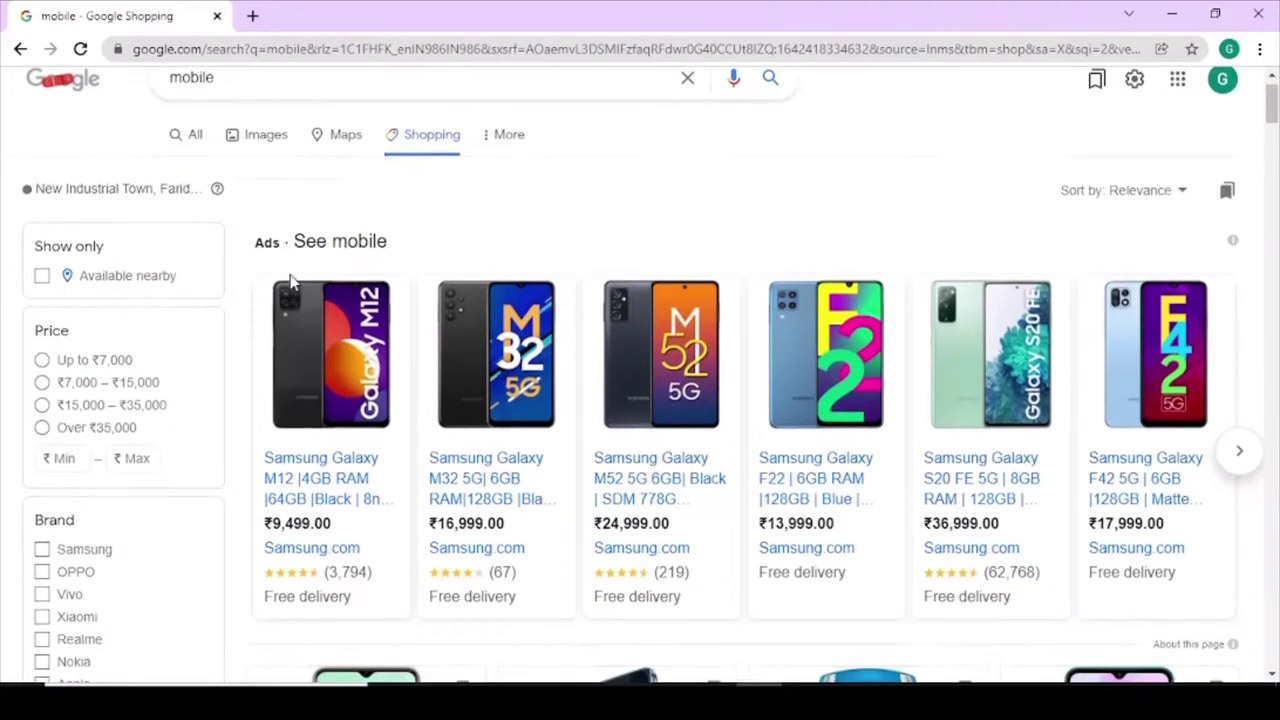
{"action": "scroll", "coordinate": [290, 283], "scroll_direction": "down", "scroll_amount": 10}
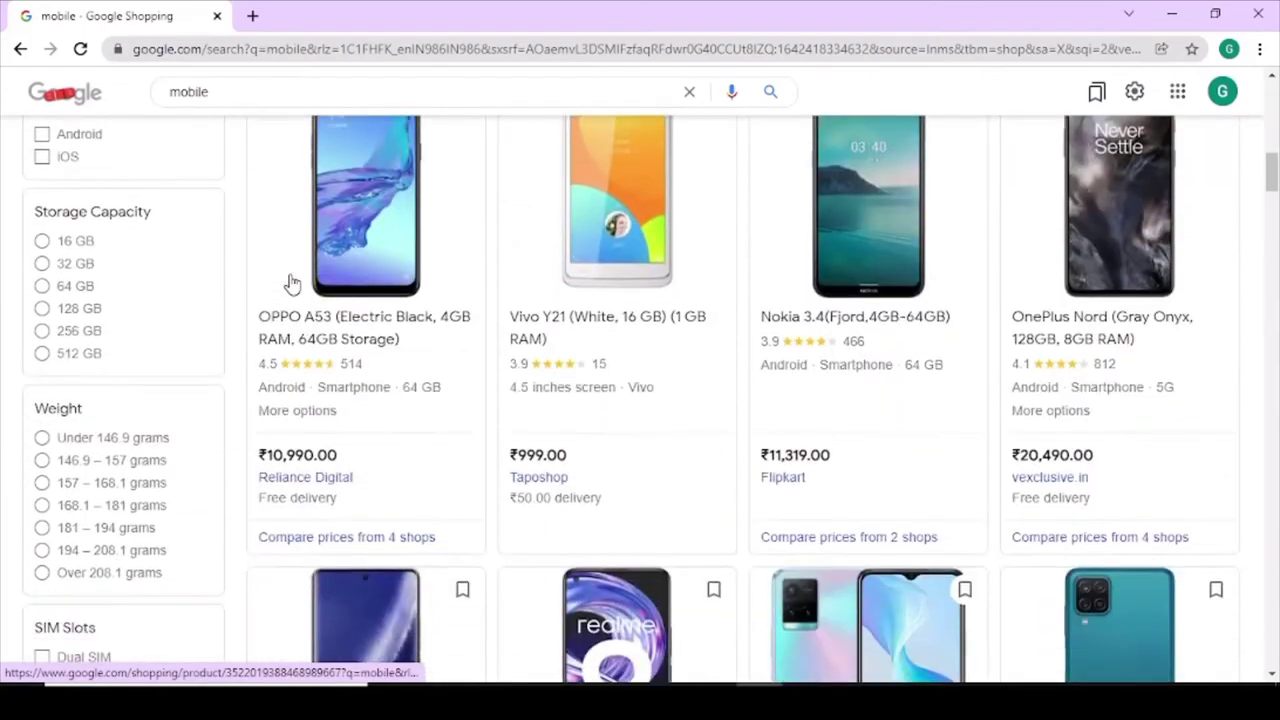
{"action": "scroll", "coordinate": [290, 283], "scroll_direction": "down", "scroll_amount": 6}
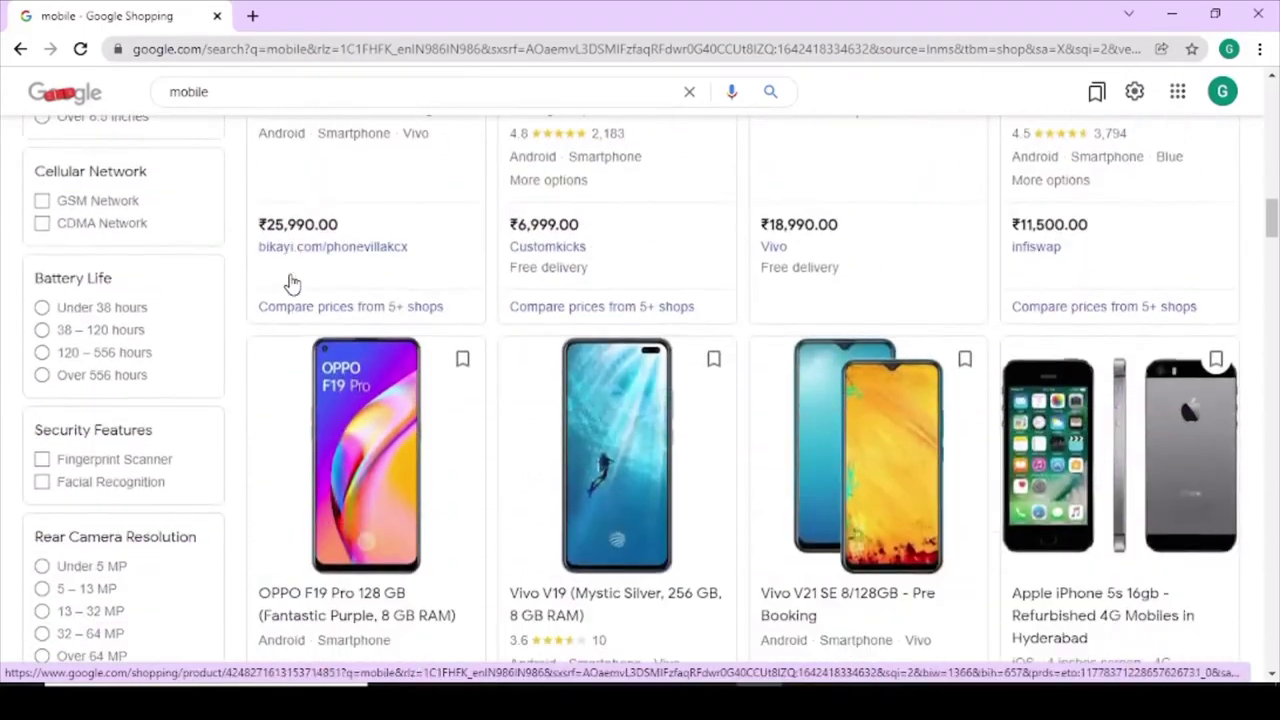
{"action": "scroll", "coordinate": [290, 282], "scroll_direction": "up", "scroll_amount": 18}
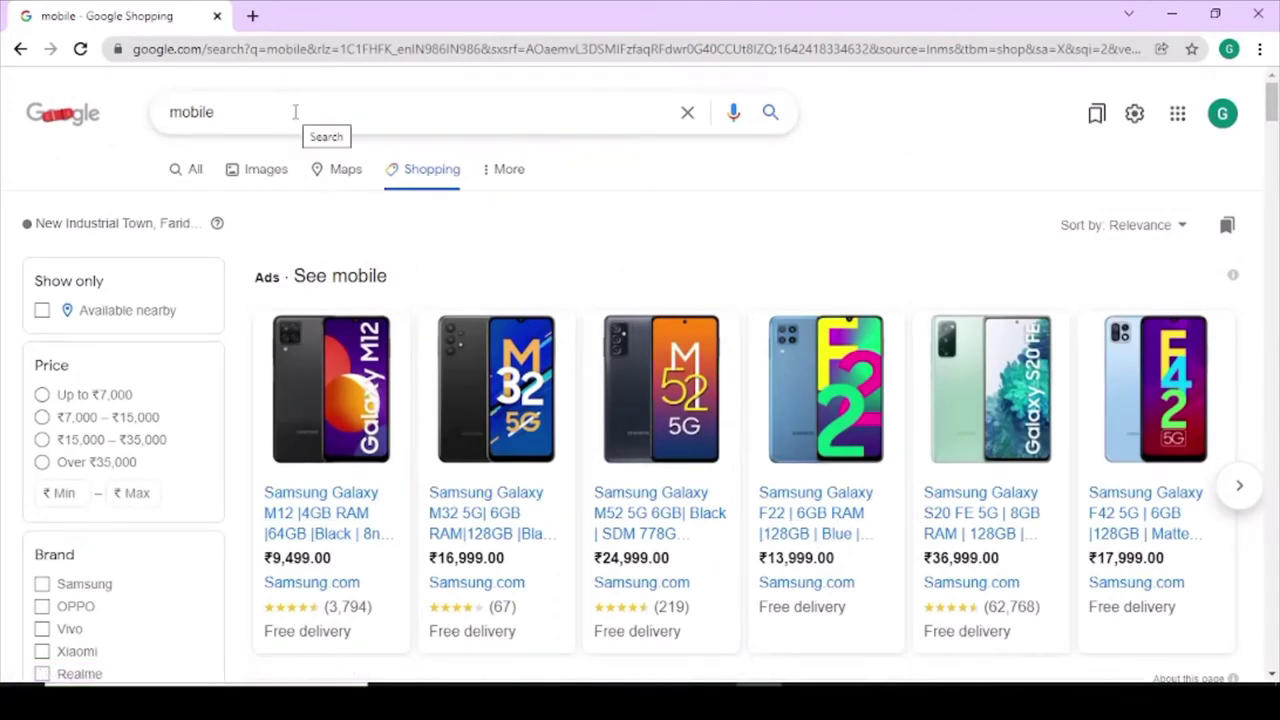
{"action": "left_click", "coordinate": [252, 15]}
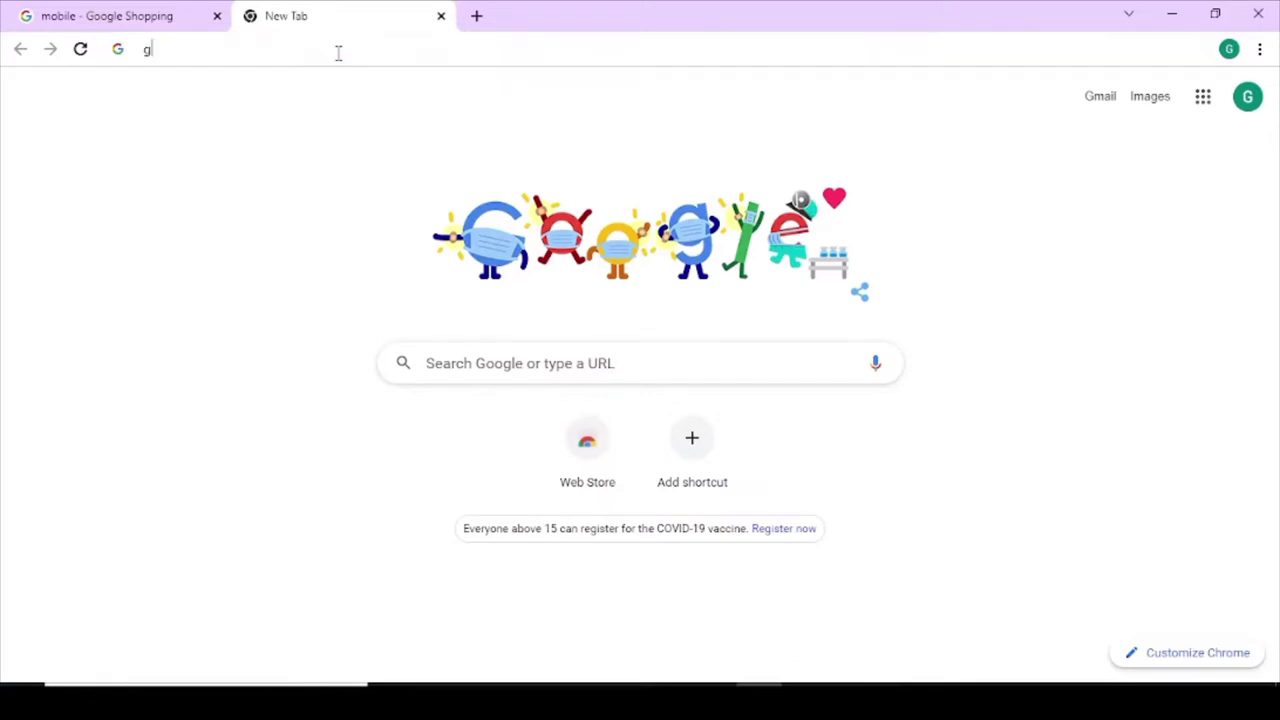
Search for 'google merchant center' and open the Google for Retail Merchant Center page.
{"action": "type", "text": "goo"}
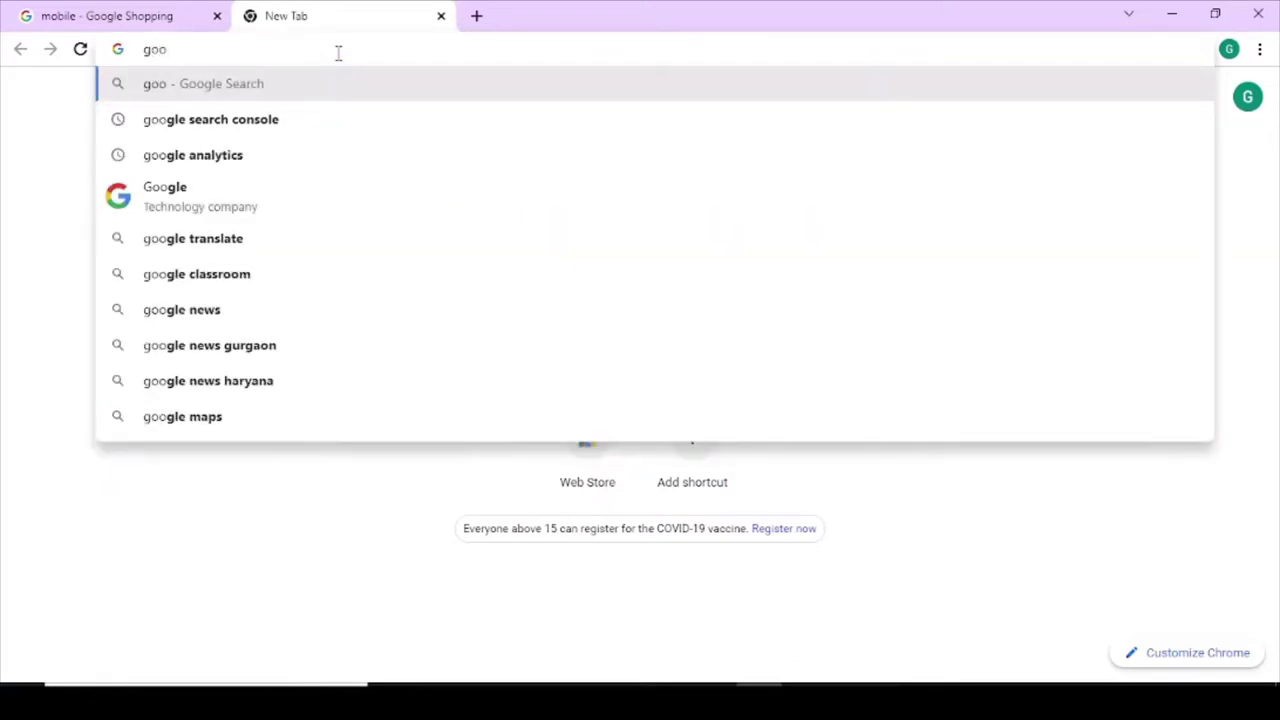
{"action": "type", "text": "gle m"}
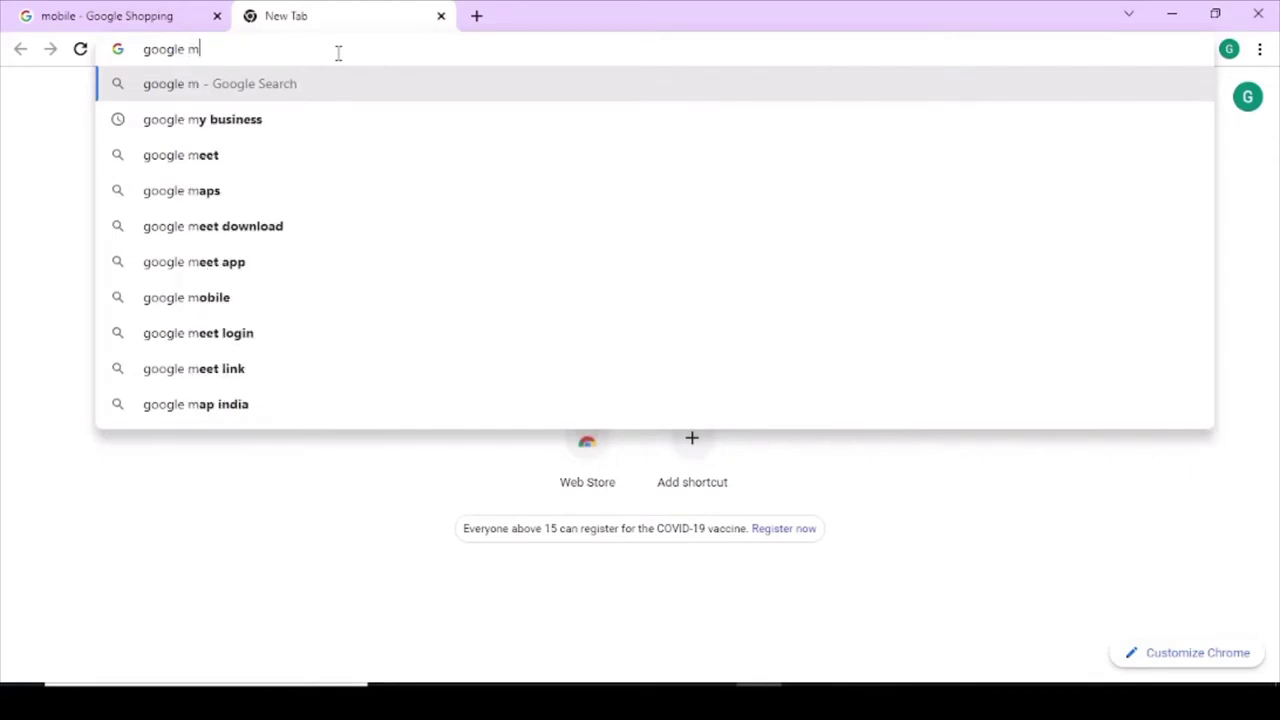
{"action": "type", "text": "er"}
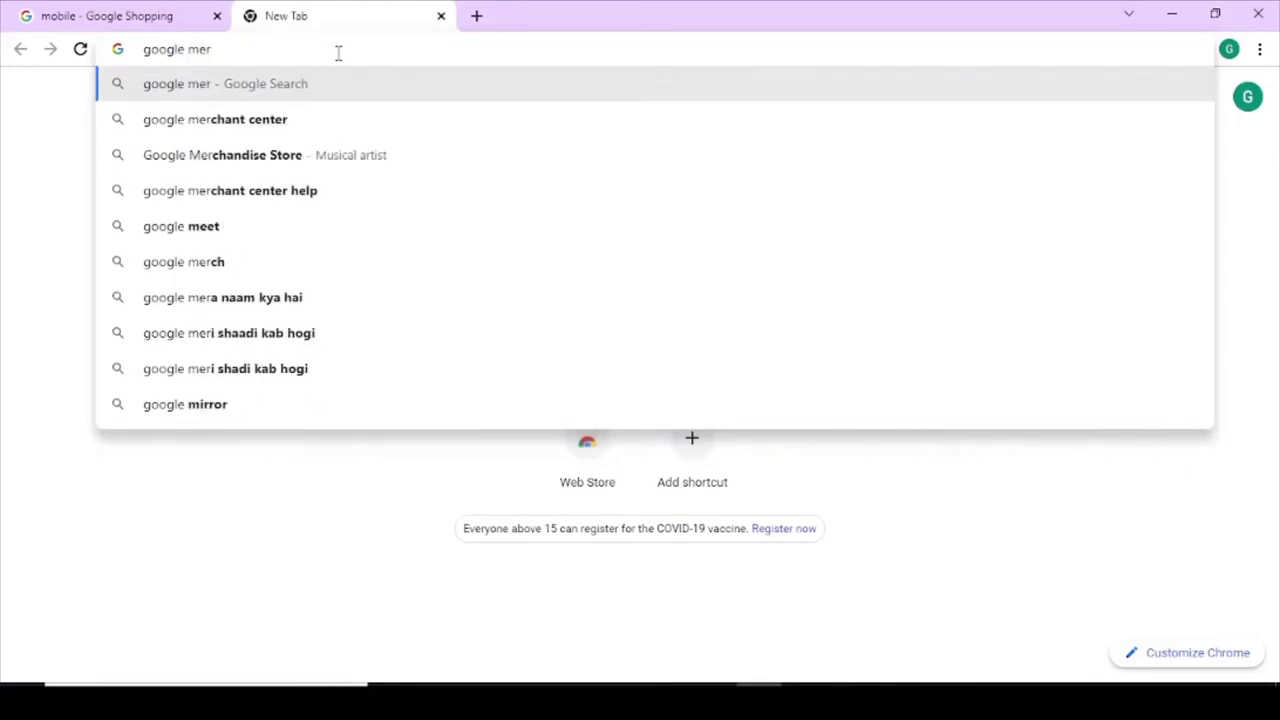
{"action": "key", "text": "Down"}
{"action": "key", "text": "Return"}
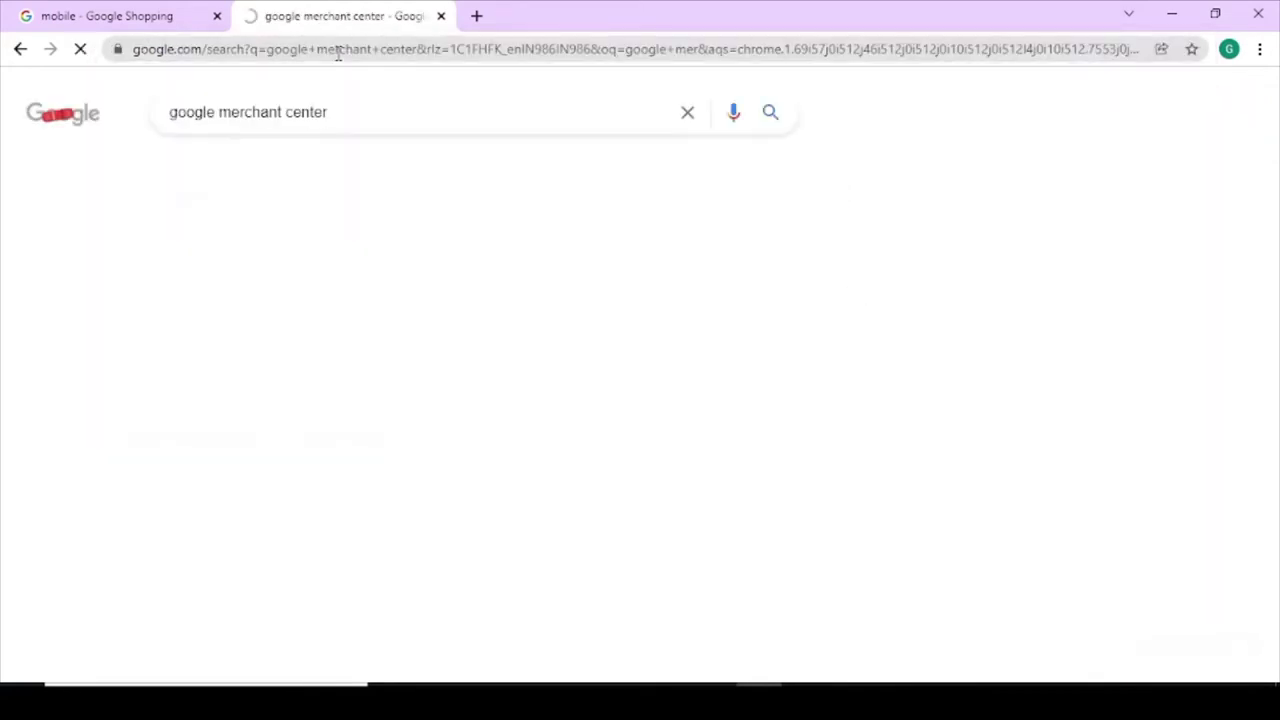
{"action": "left_click", "coordinate": [392, 284]}
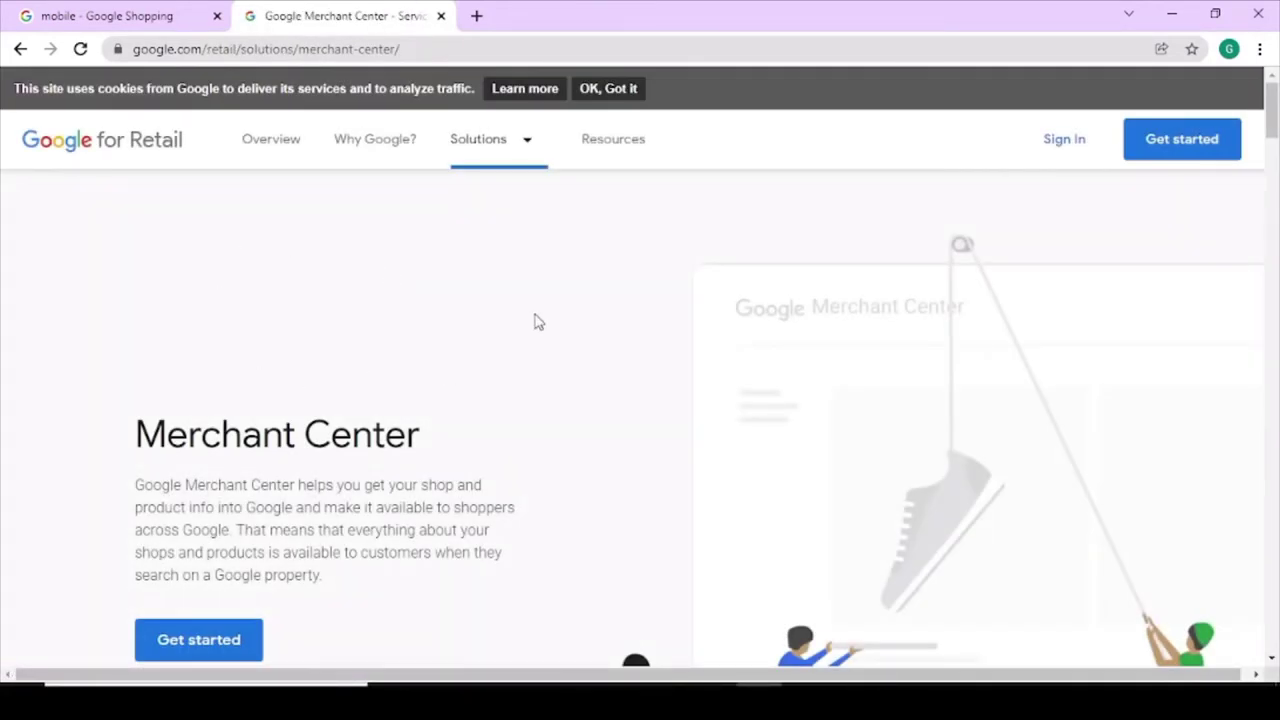
{"action": "scroll", "coordinate": [270, 362], "scroll_direction": "down", "scroll_amount": 1}
{"action": "scroll", "coordinate": [270, 362], "scroll_direction": "down", "scroll_amount": 1}
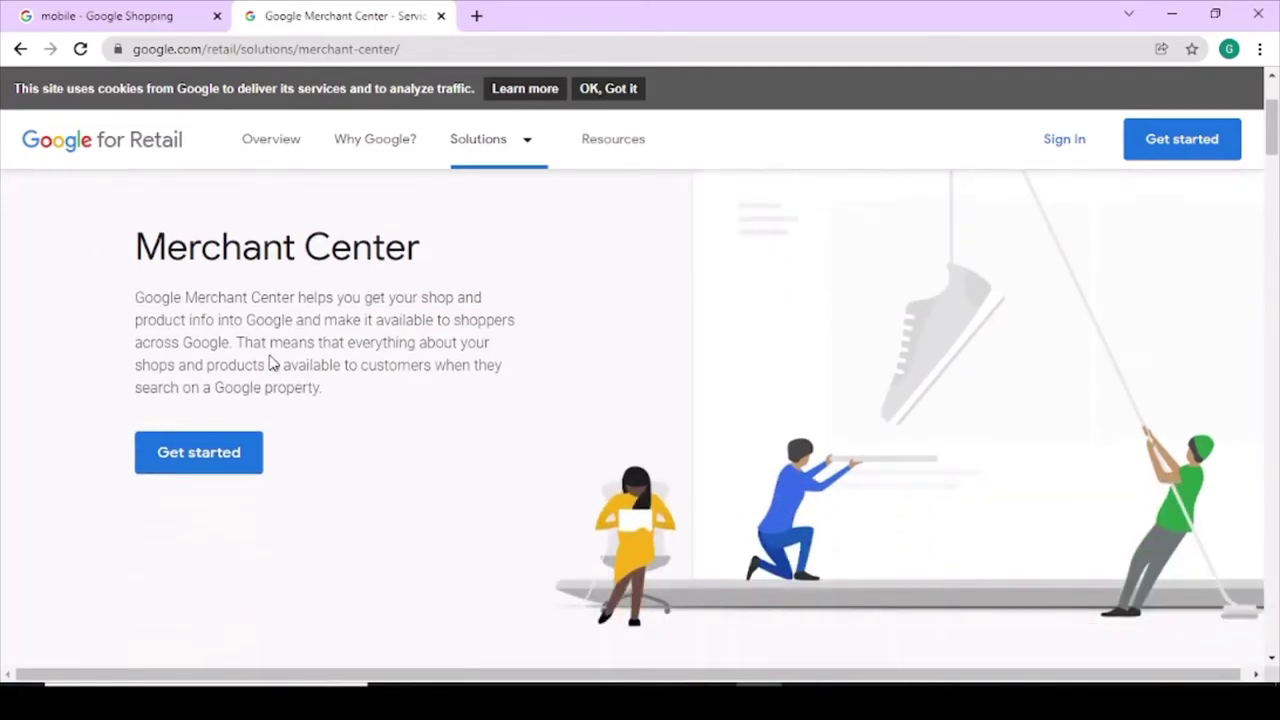
Start the Merchant Center signup and enter 'Greenmart' as the business name.
{"action": "left_click", "coordinate": [229, 451]}
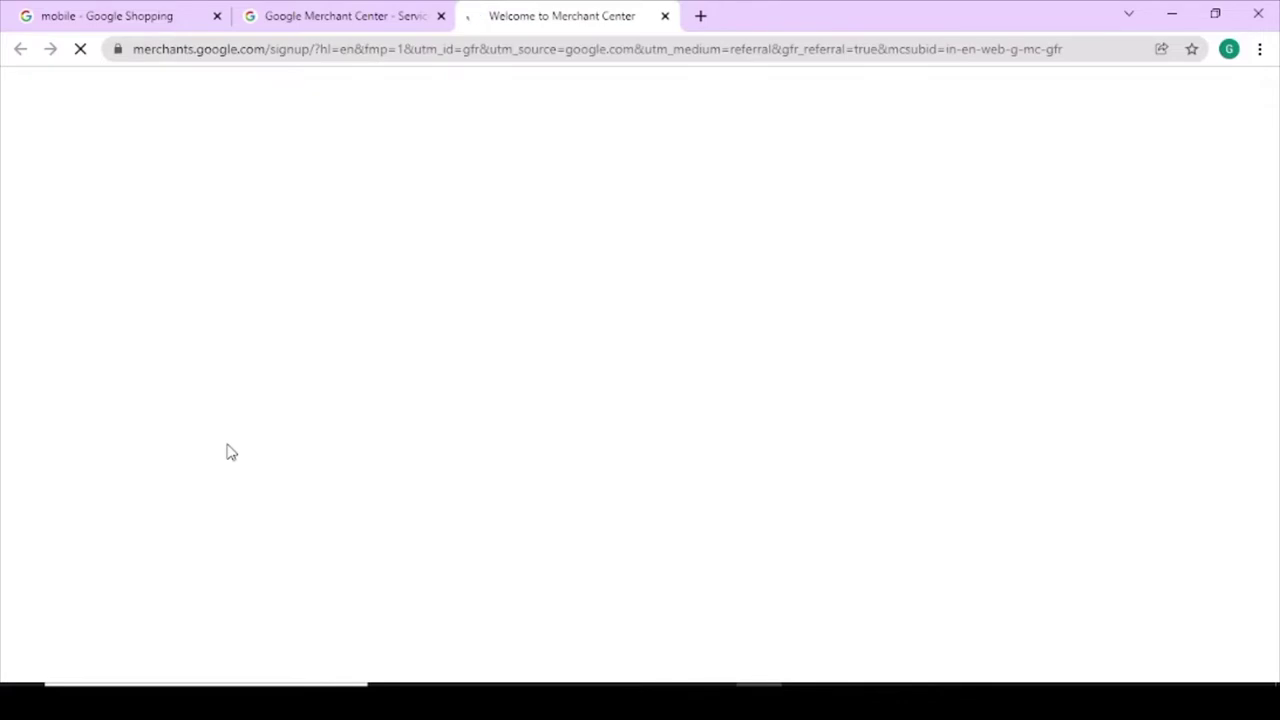
{"action": "scroll", "coordinate": [346, 358], "scroll_direction": "down", "scroll_amount": 4}
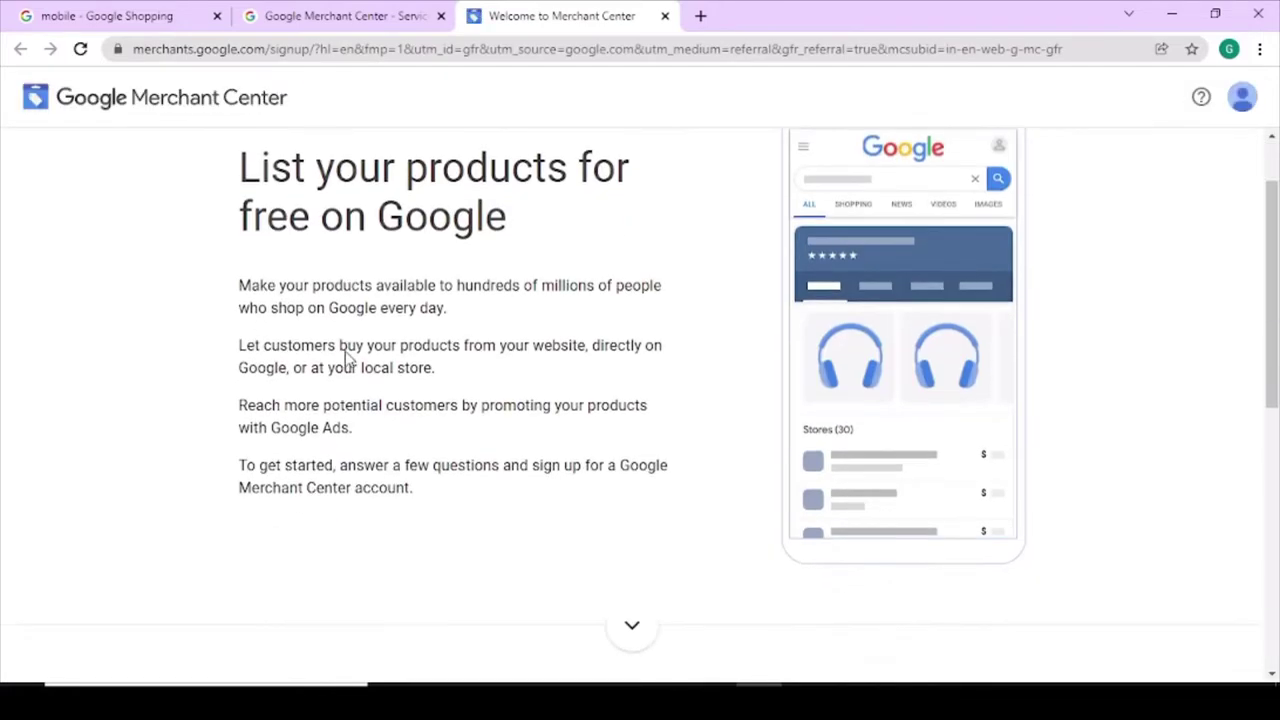
{"action": "scroll", "coordinate": [346, 358], "scroll_direction": "down", "scroll_amount": 1}
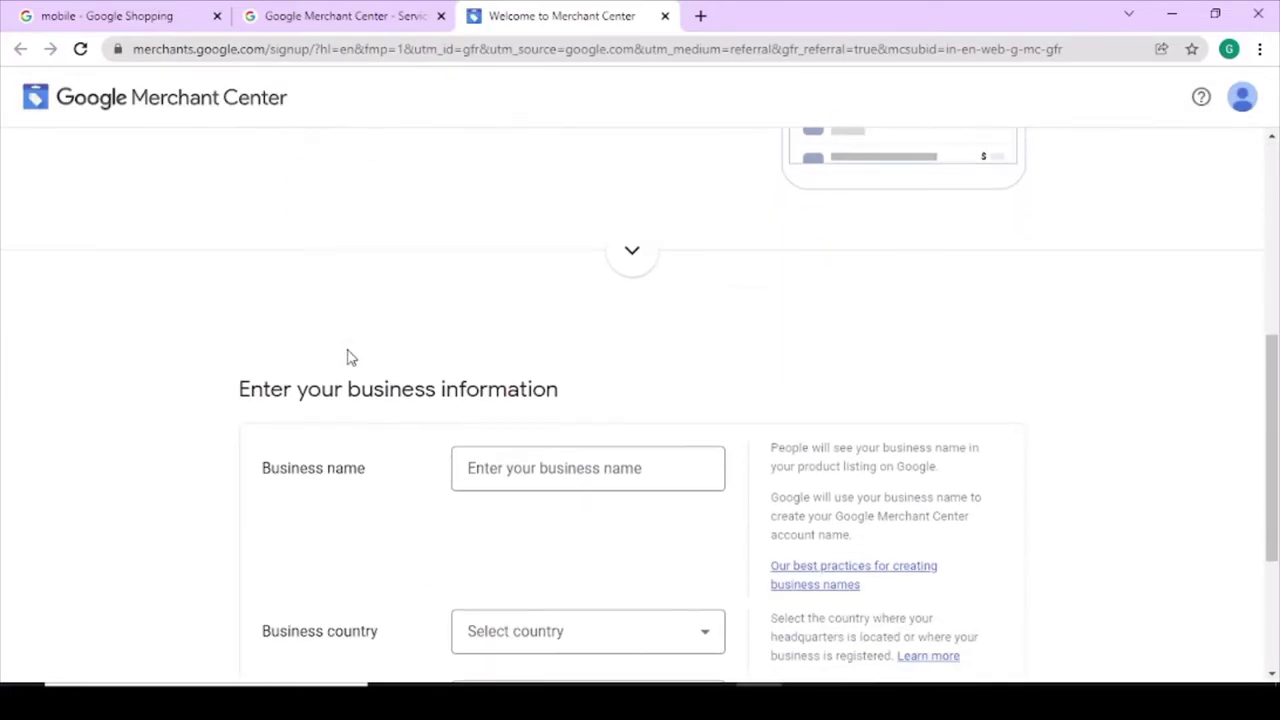
{"action": "scroll", "coordinate": [349, 358], "scroll_direction": "down", "scroll_amount": 1}
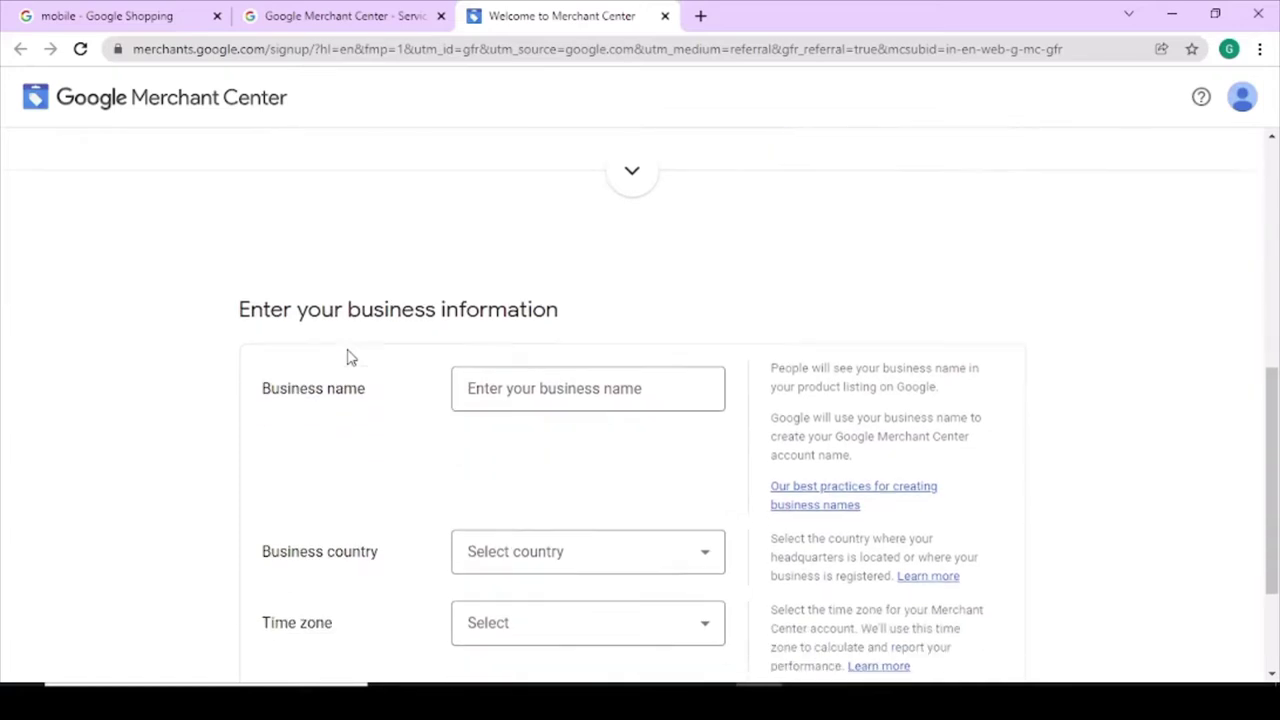
{"action": "left_click", "coordinate": [525, 374]}
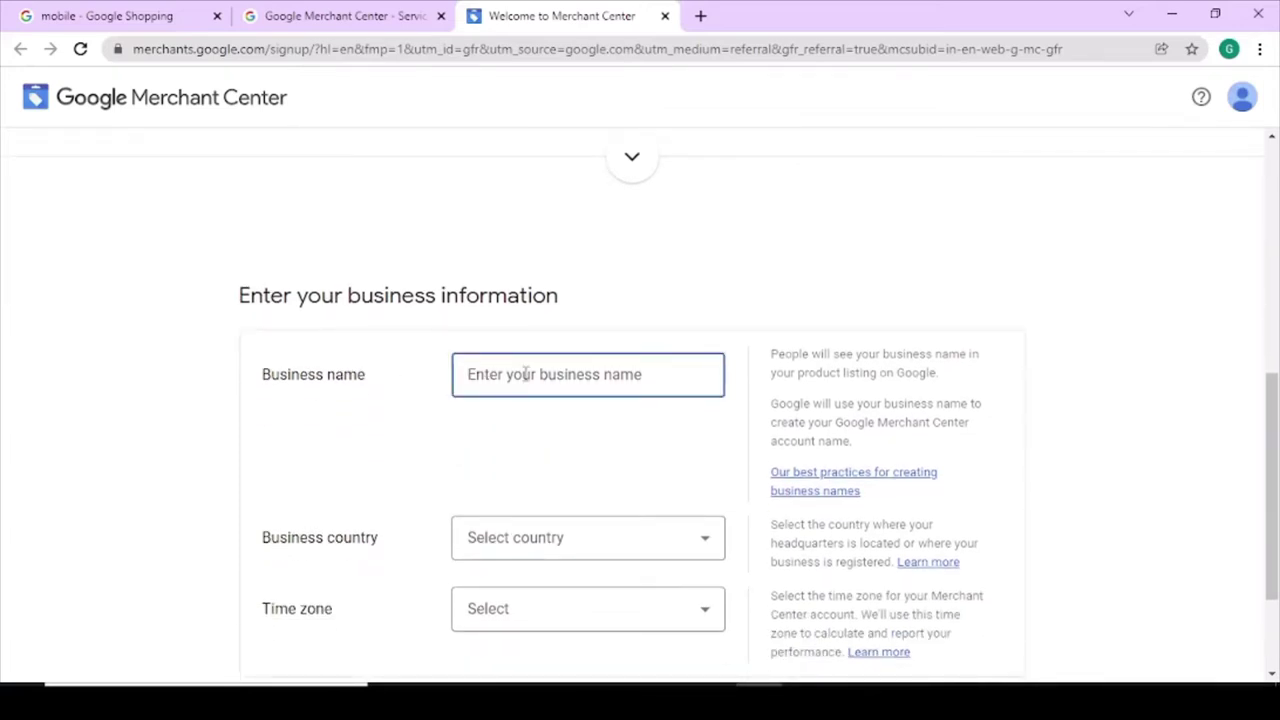
{"action": "scroll", "coordinate": [525, 374], "scroll_direction": "down", "scroll_amount": 1}
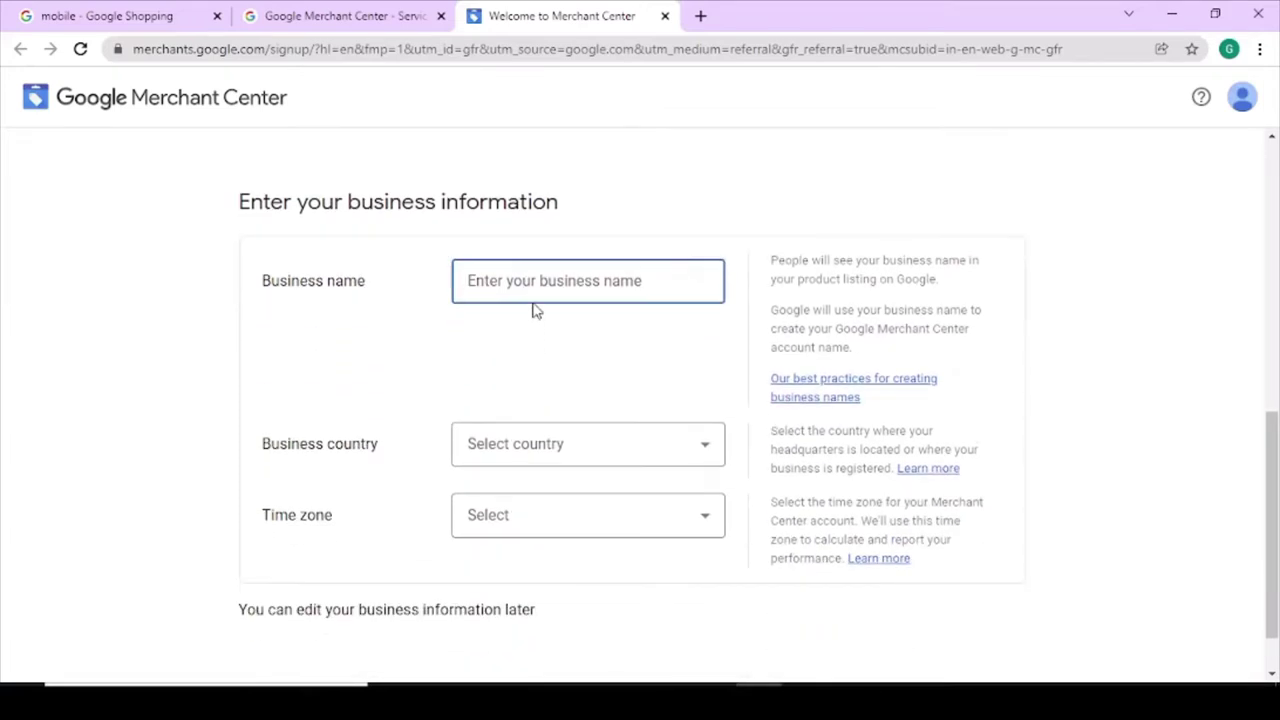
{"action": "type", "text": "G"}
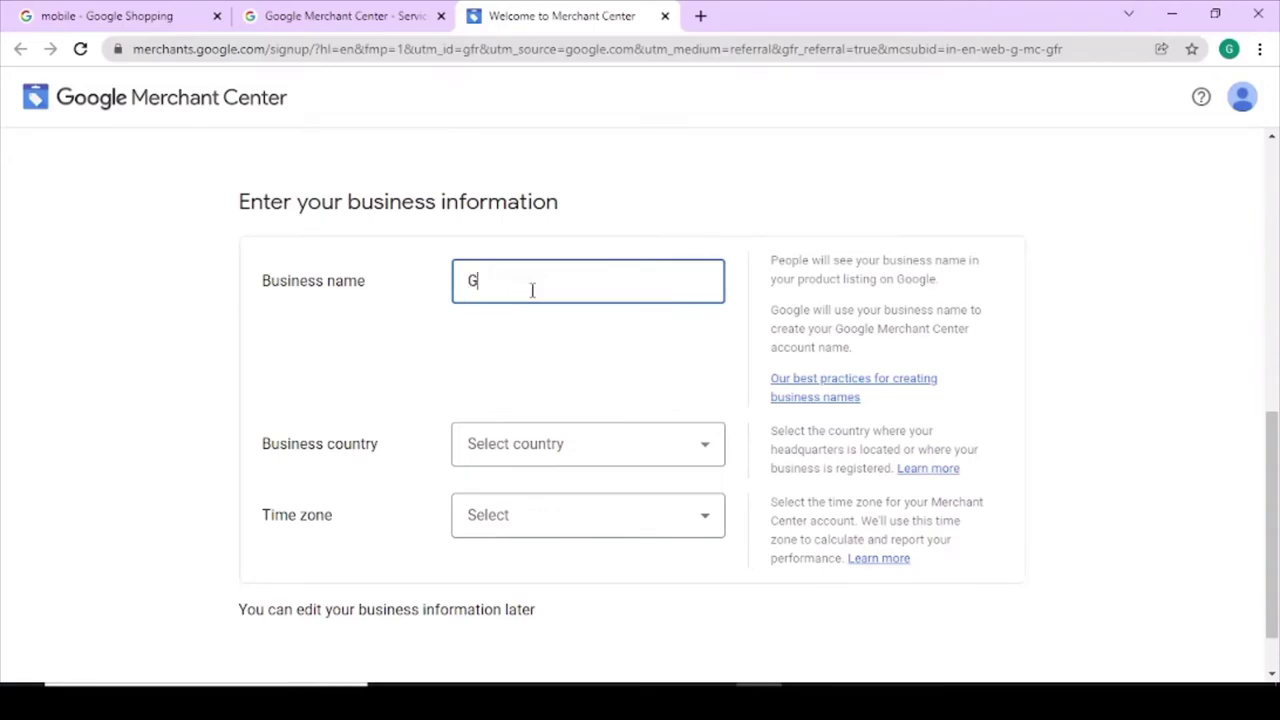
{"action": "type", "text": "reenmart"}
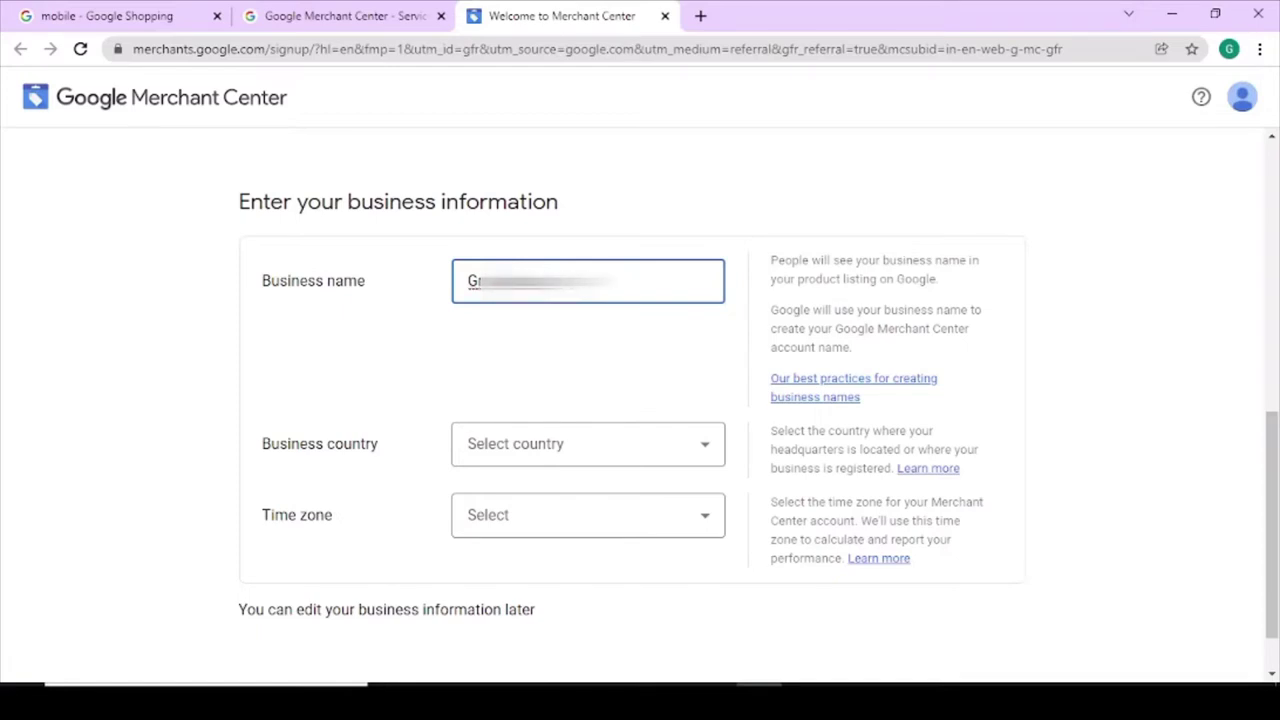
Set the business country to India, giving GMT+05:30 India Standard Time.
{"action": "left_click", "coordinate": [560, 451]}
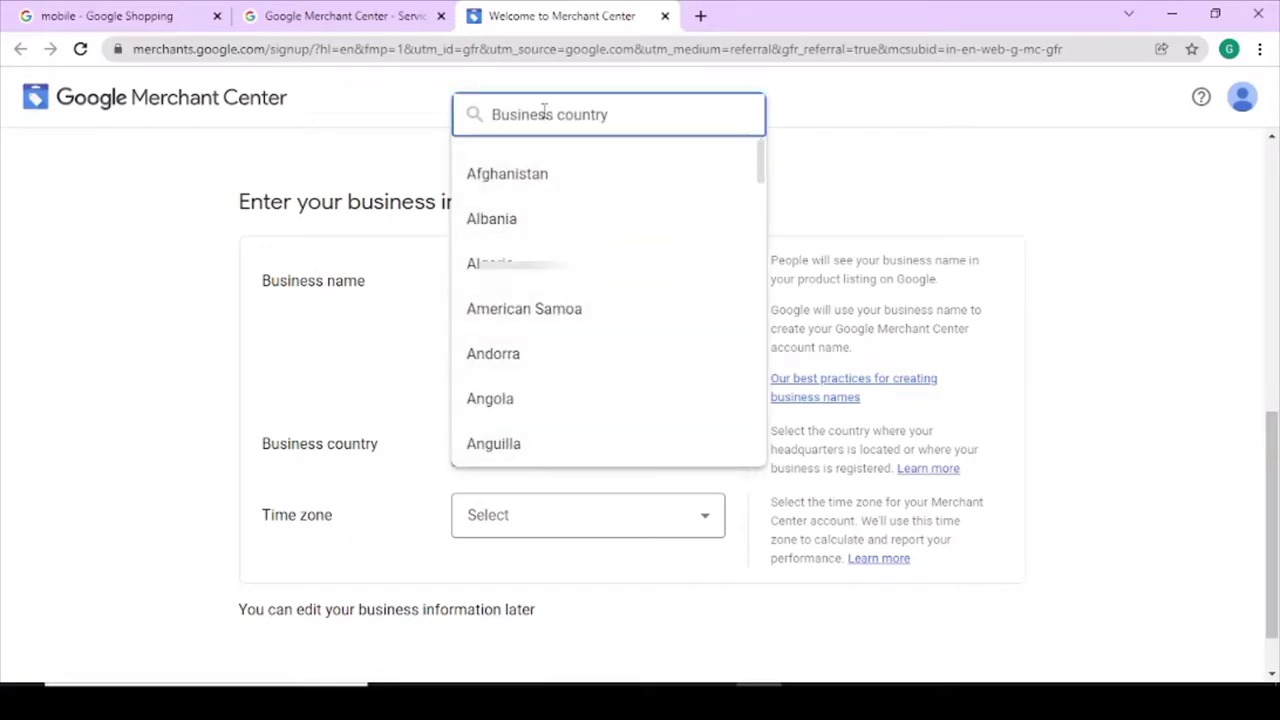
{"action": "type", "text": "Indi"}
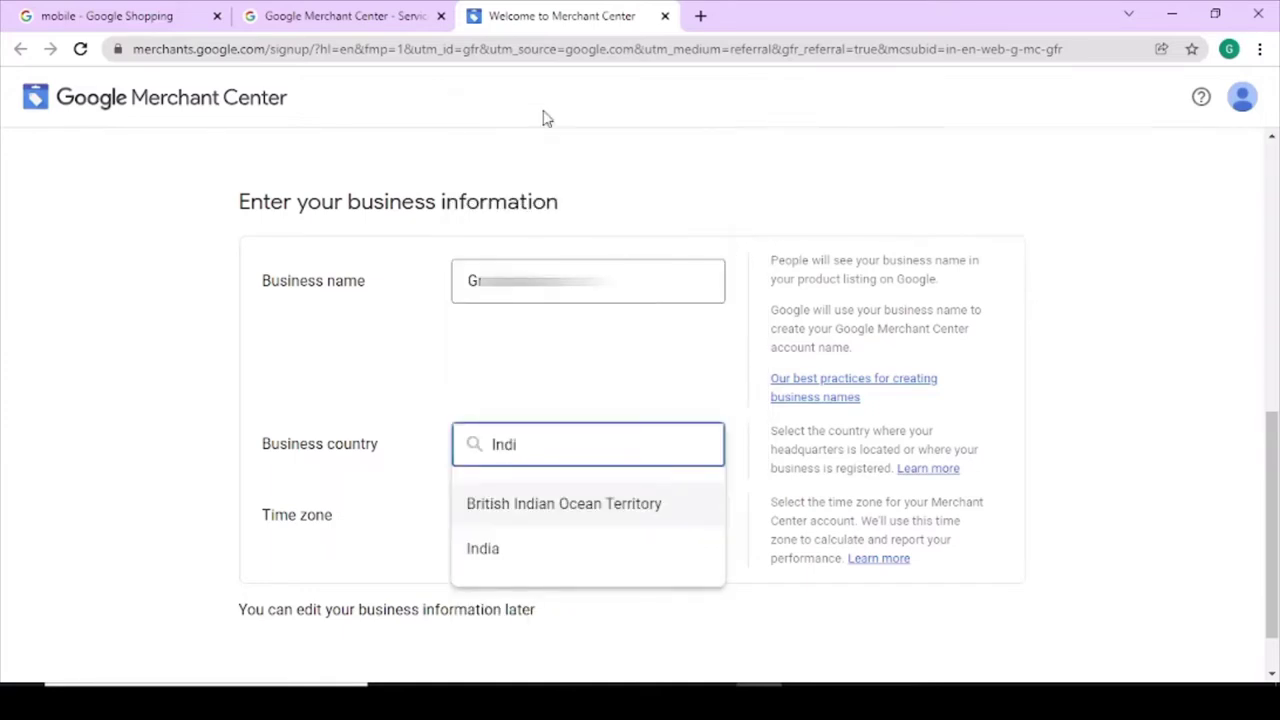
{"action": "left_click", "coordinate": [499, 550]}
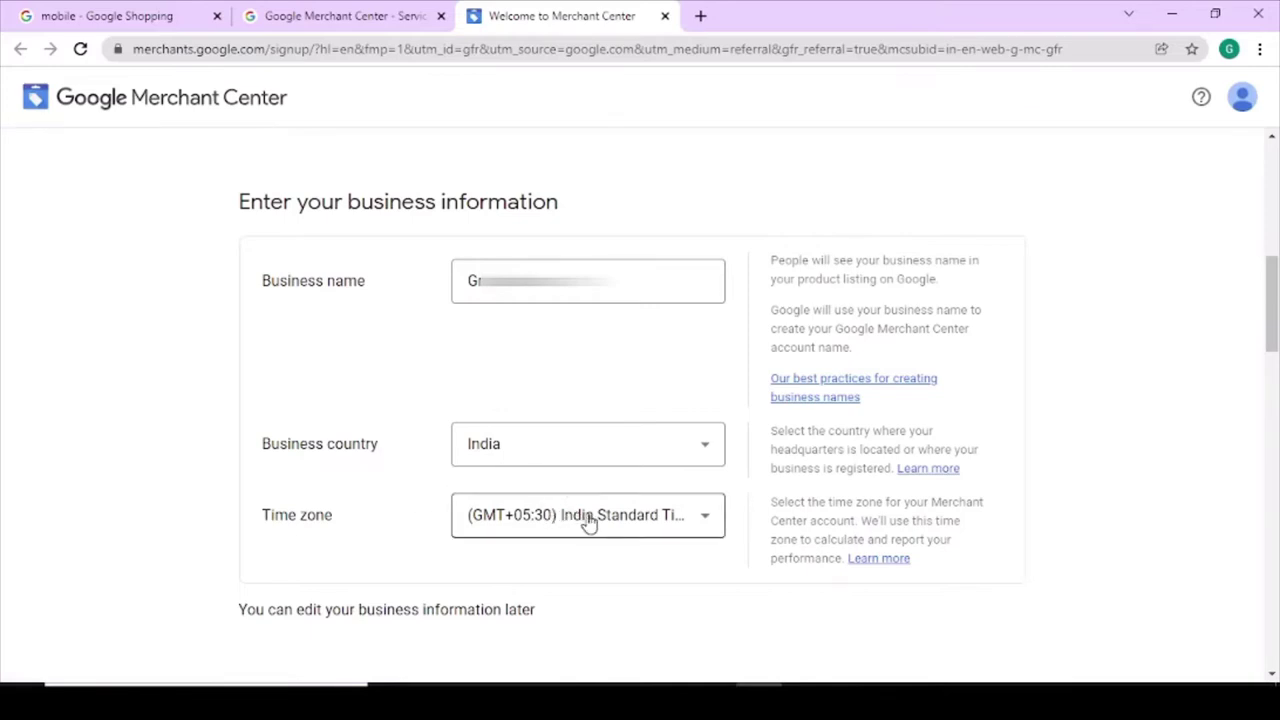
{"action": "scroll", "coordinate": [589, 522], "scroll_direction": "down", "scroll_amount": 2}
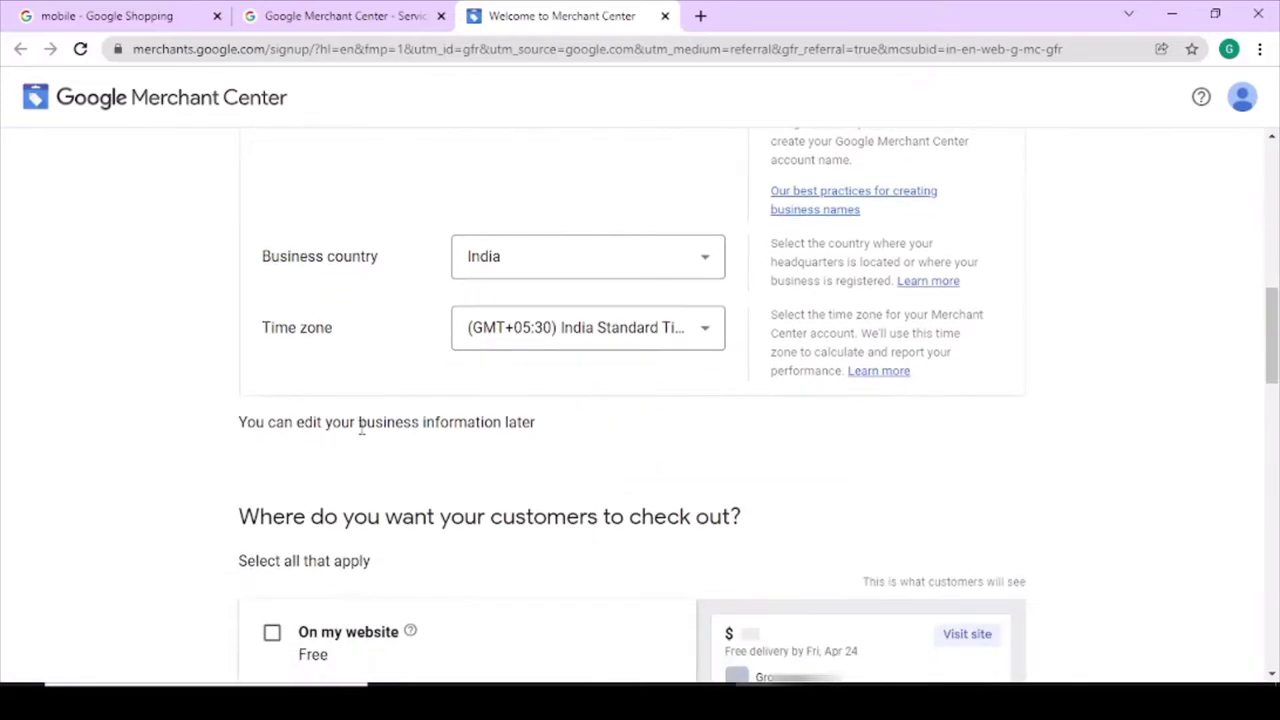
Choose 'On my website' as the checkout option.
{"action": "scroll", "coordinate": [152, 450], "scroll_direction": "down", "scroll_amount": 2}
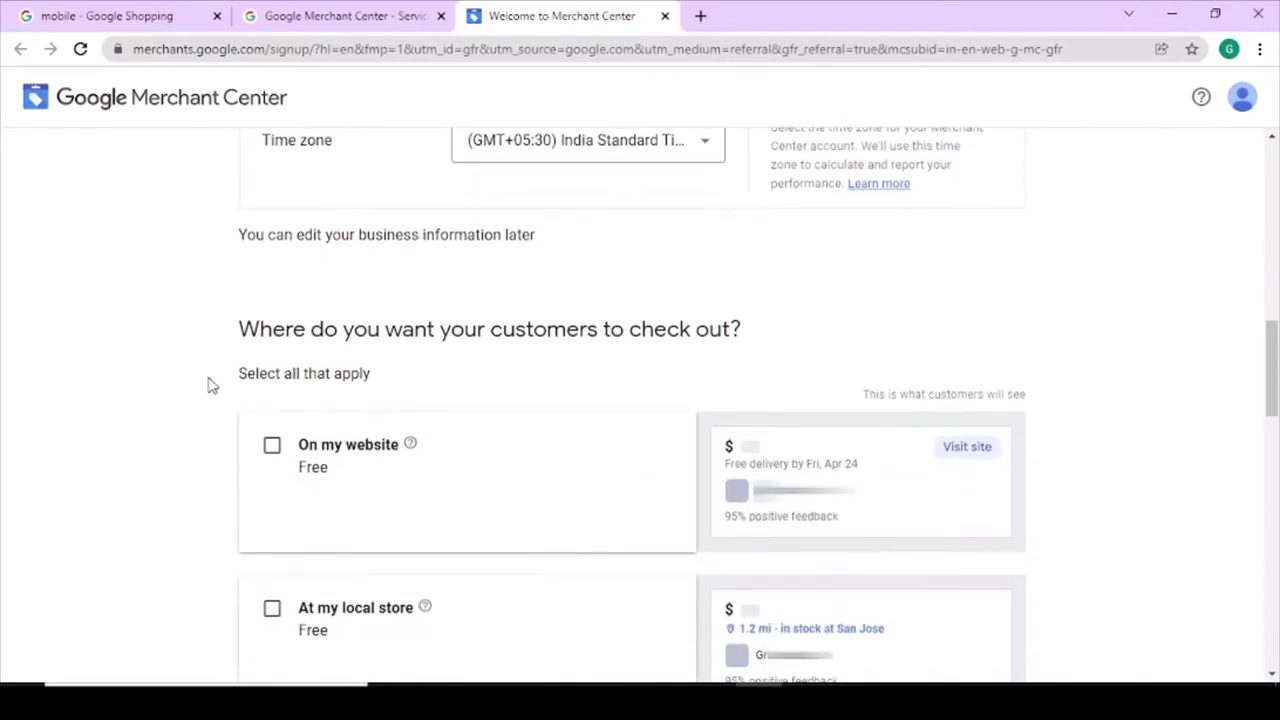
{"action": "scroll", "coordinate": [210, 385], "scroll_direction": "down", "scroll_amount": 2}
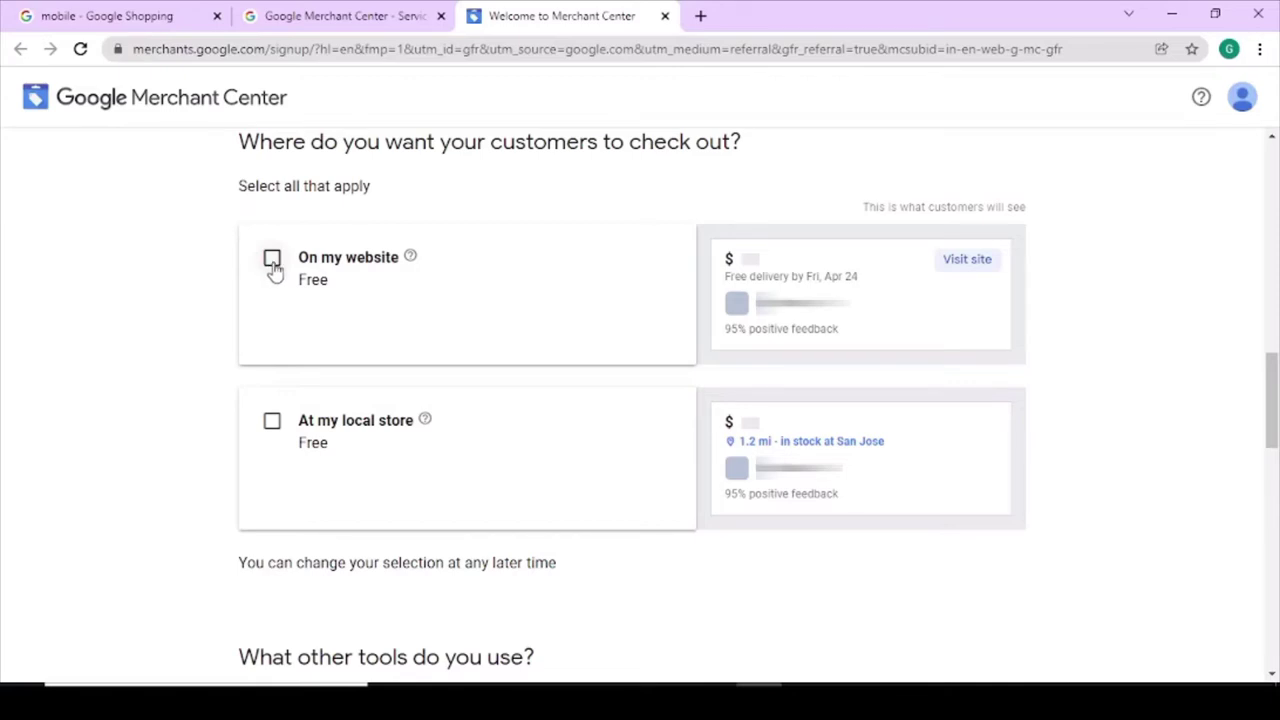
{"action": "left_click", "coordinate": [273, 268]}
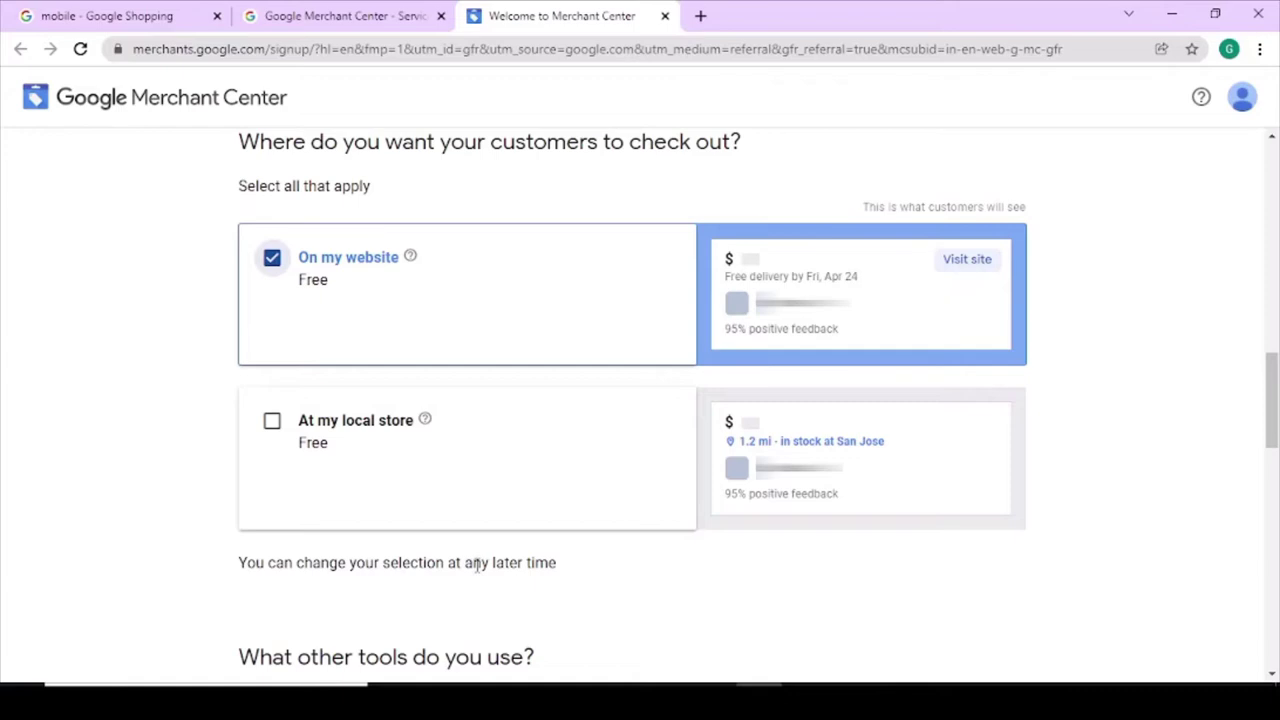
Mark PayPal as another tool the business uses.
{"action": "scroll", "coordinate": [476, 564], "scroll_direction": "down", "scroll_amount": 2}
{"action": "scroll", "coordinate": [246, 460], "scroll_direction": "down", "scroll_amount": 1}
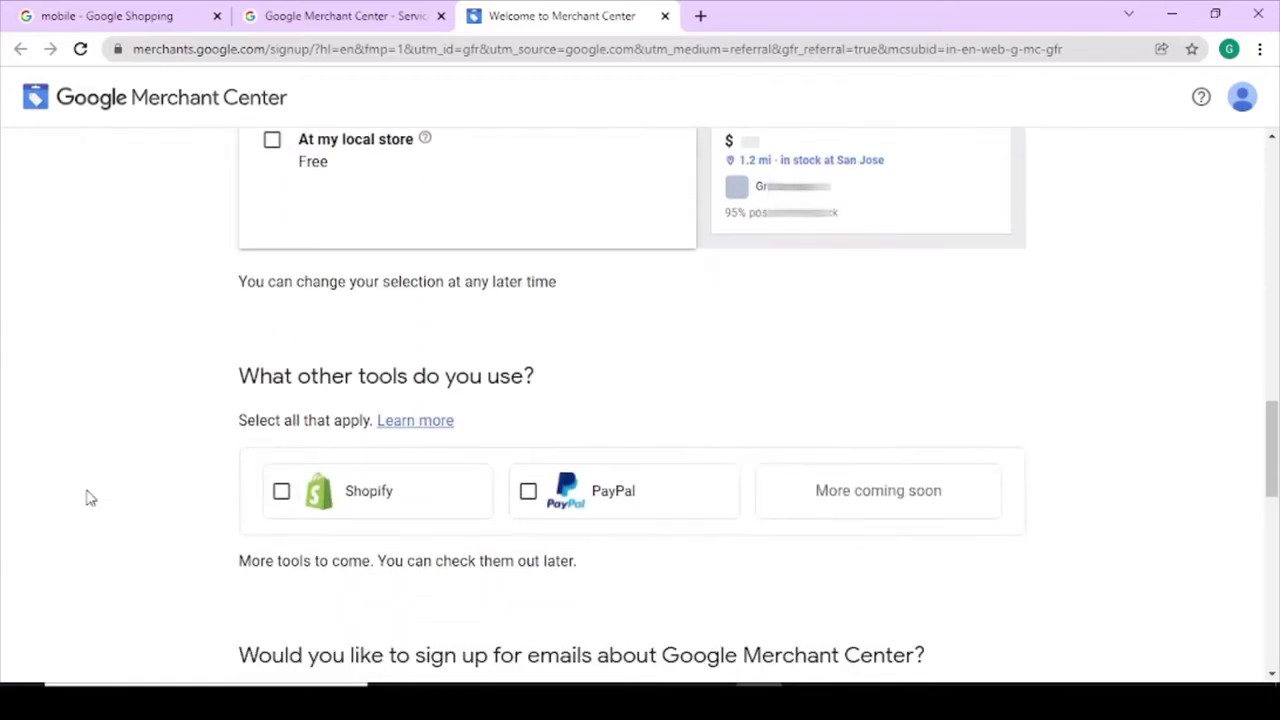
{"action": "scroll", "coordinate": [200, 424], "scroll_direction": "down", "scroll_amount": 2}
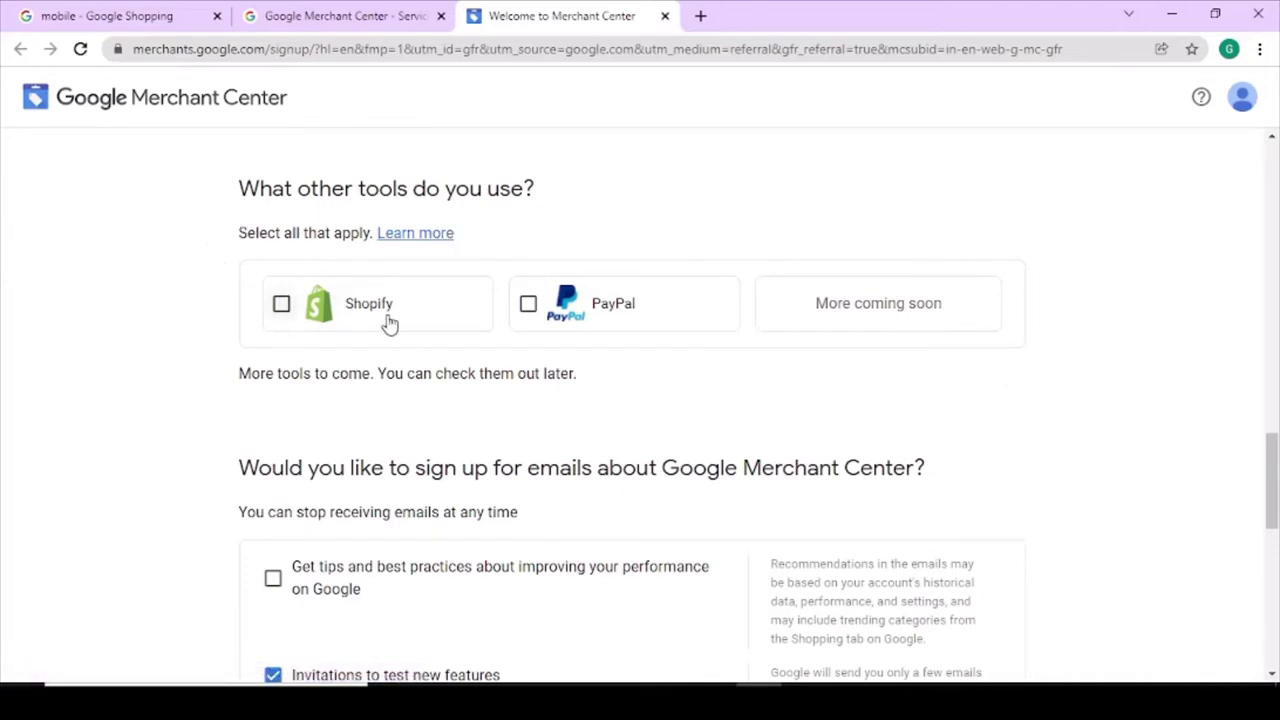
{"action": "left_click", "coordinate": [548, 318]}
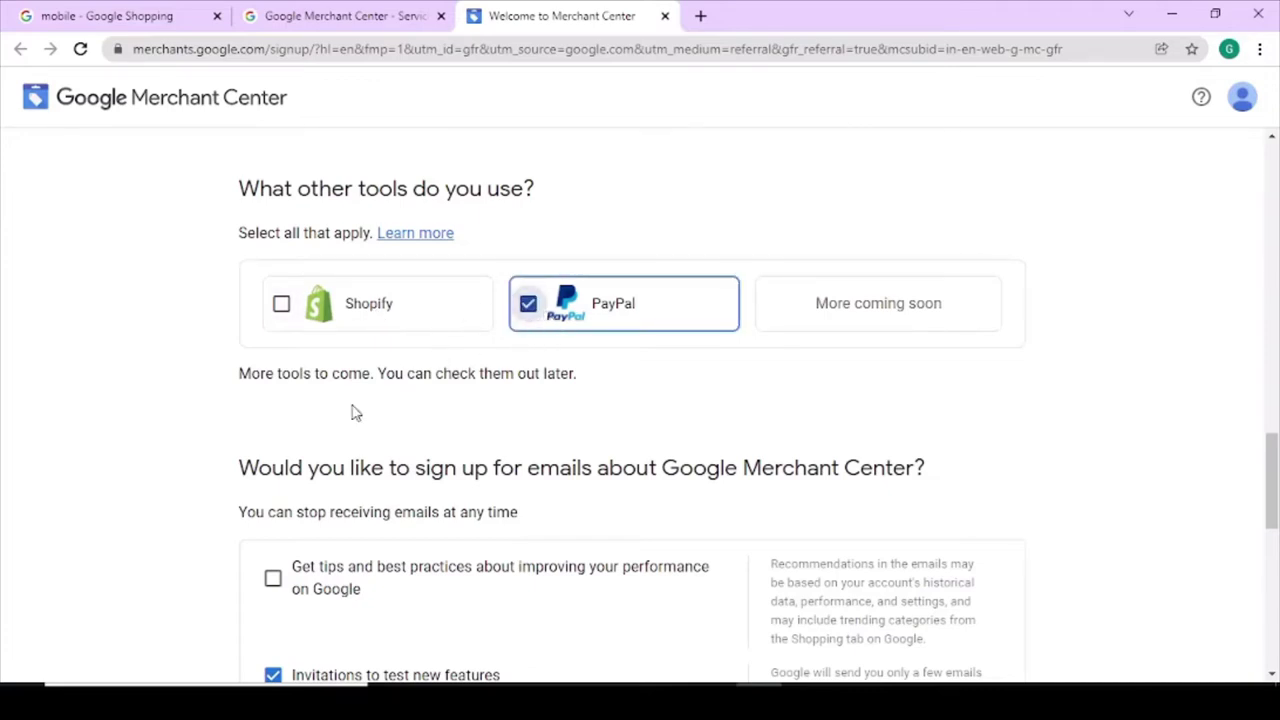
{"action": "scroll", "coordinate": [350, 405], "scroll_direction": "down", "scroll_amount": 1}
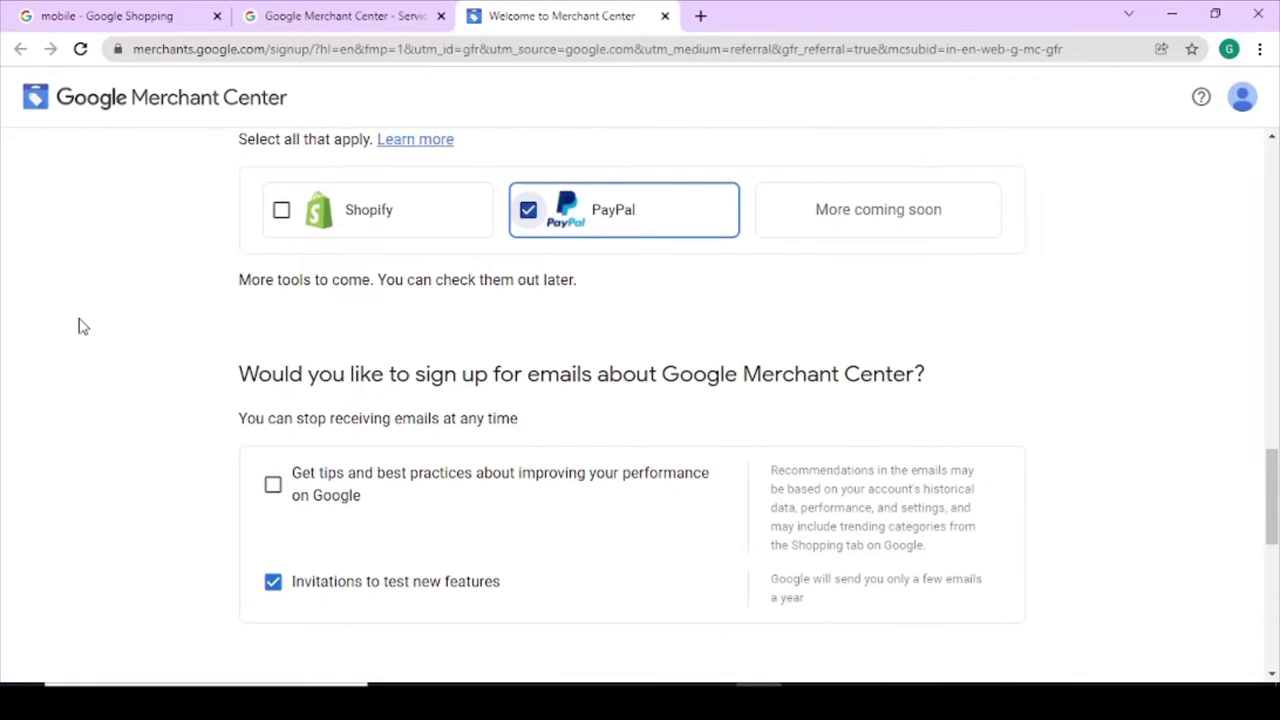
{"action": "scroll", "coordinate": [214, 346], "scroll_direction": "down", "scroll_amount": 1}
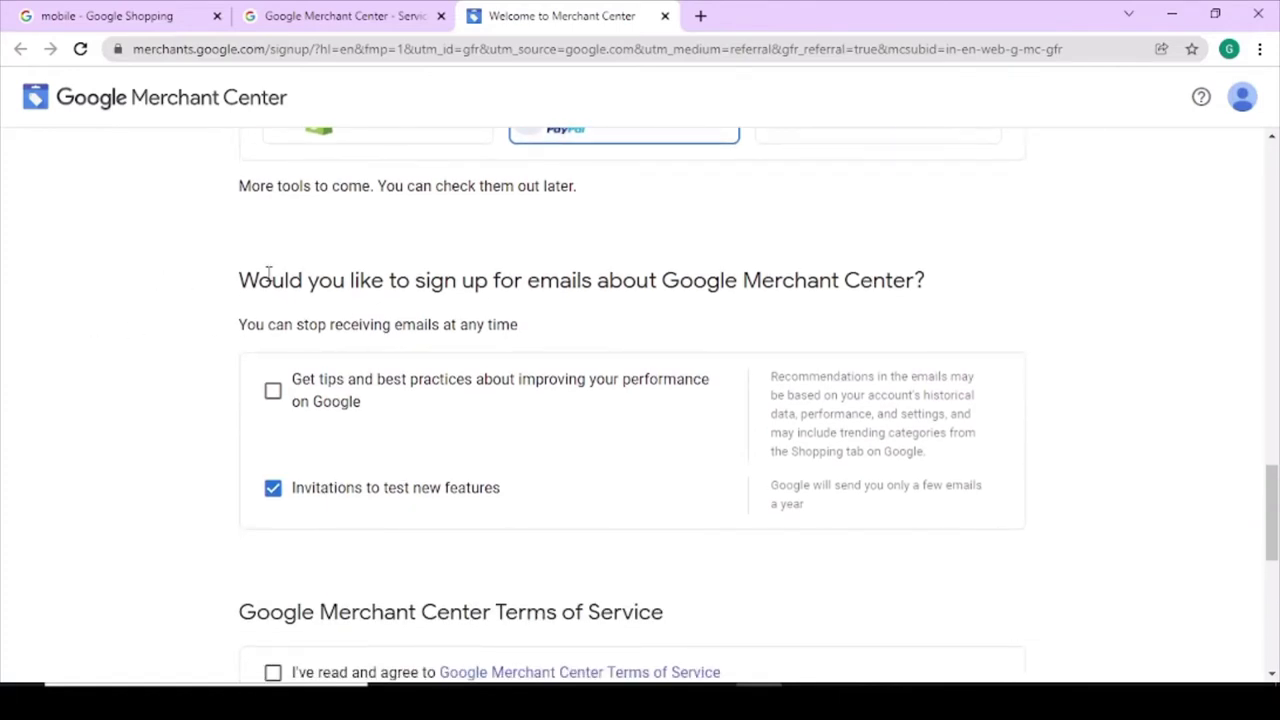
{"action": "scroll", "coordinate": [268, 276], "scroll_direction": "down", "scroll_amount": 1}
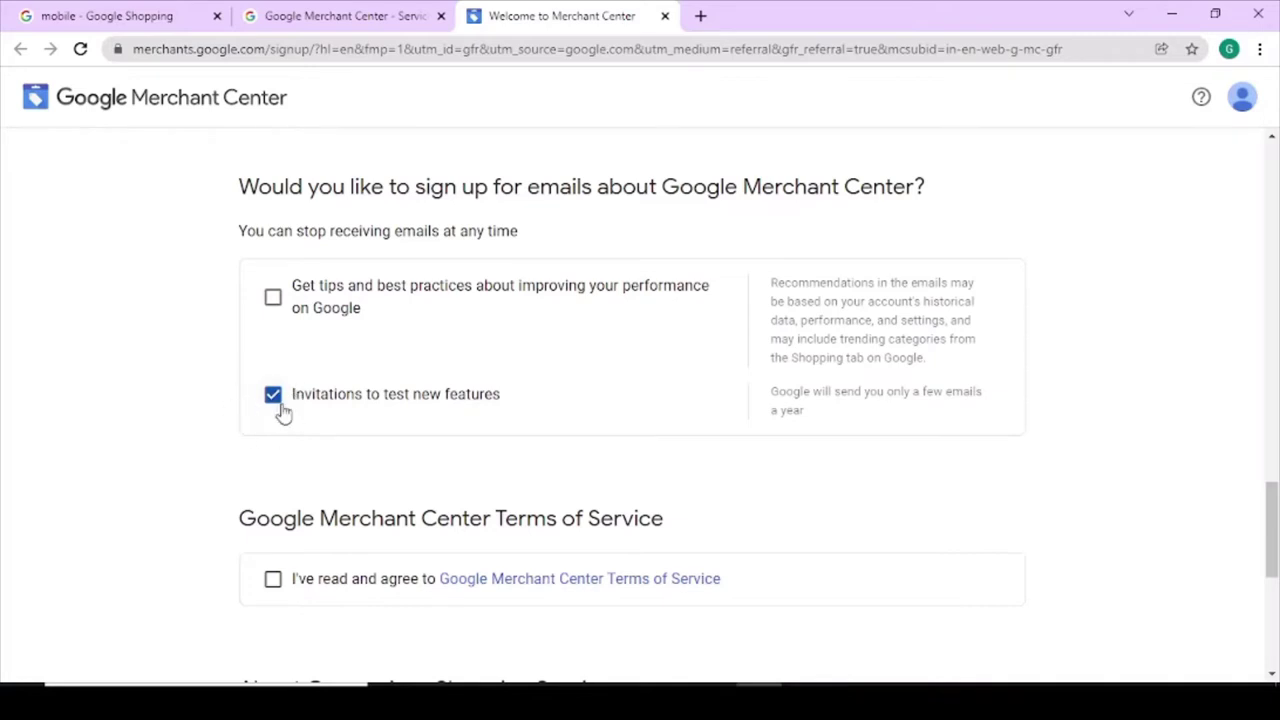
Opt in to tips and best-practice emails, accept the Terms of Service, and create the account.
{"action": "left_click", "coordinate": [275, 302]}
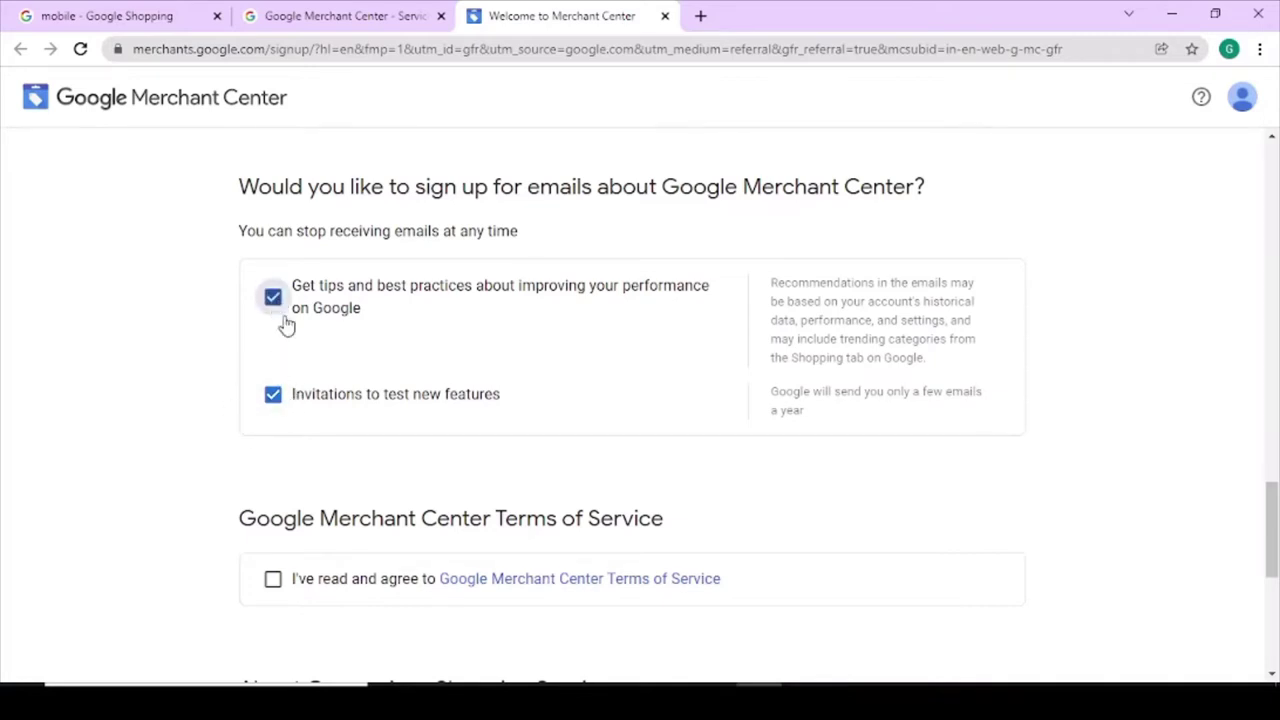
{"action": "scroll", "coordinate": [295, 343], "scroll_direction": "down", "scroll_amount": 3}
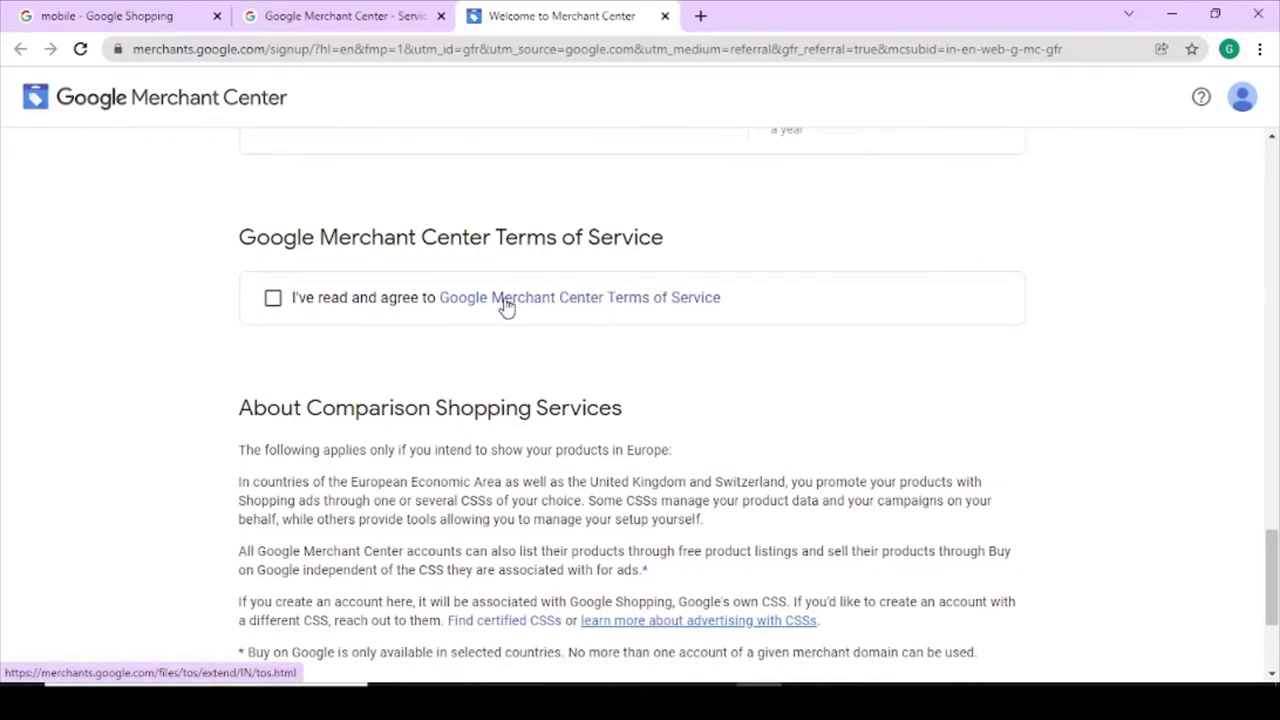
{"action": "left_click", "coordinate": [271, 302]}
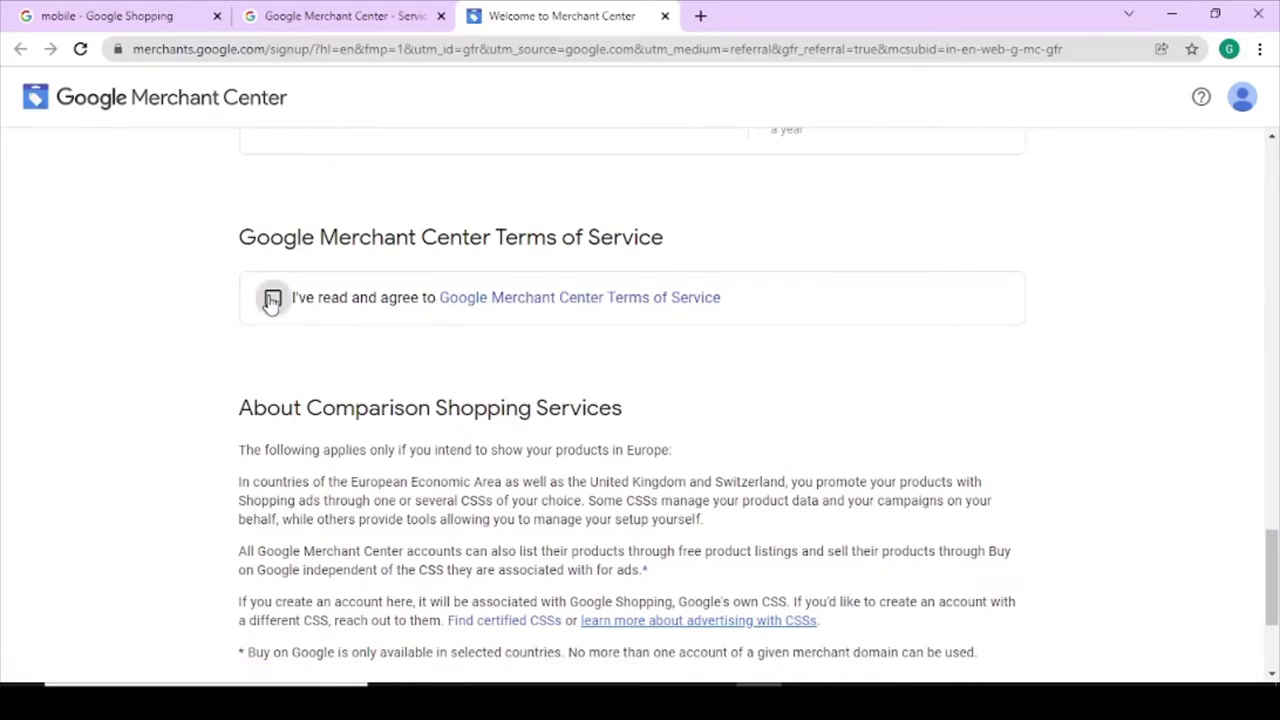
{"action": "scroll", "coordinate": [278, 328], "scroll_direction": "down", "scroll_amount": 2}
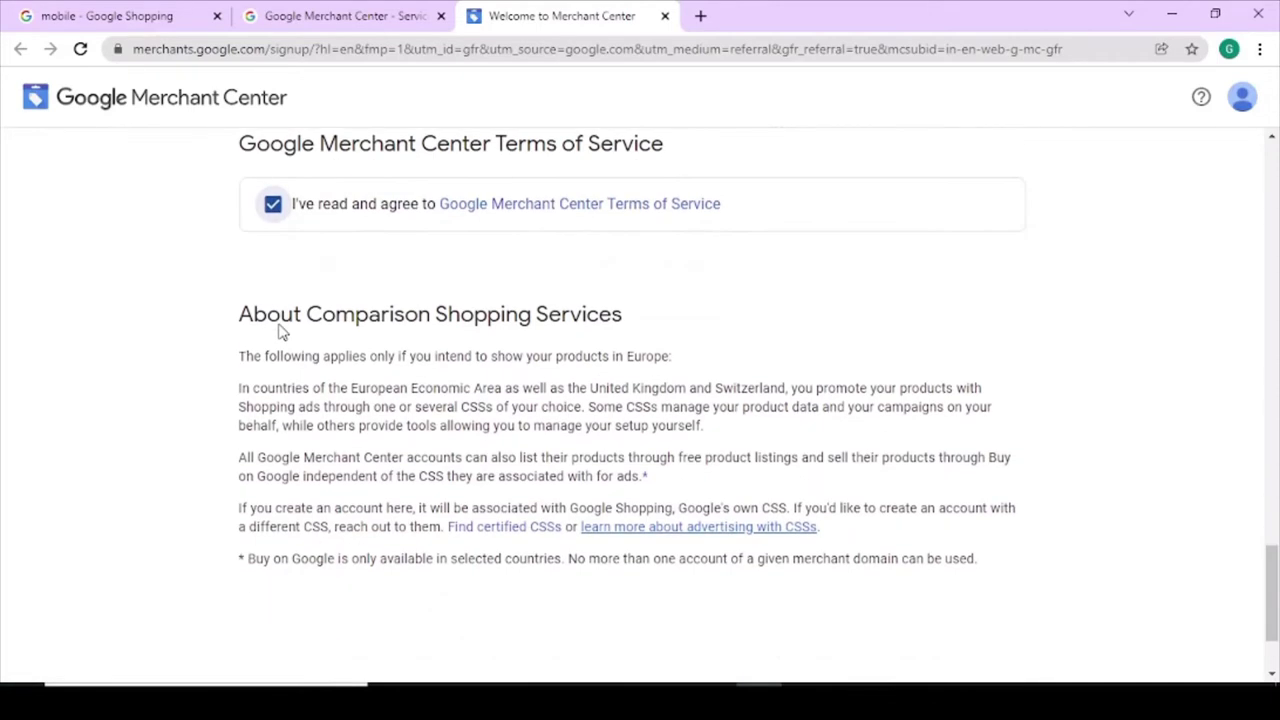
{"action": "scroll", "coordinate": [280, 330], "scroll_direction": "down", "scroll_amount": 1}
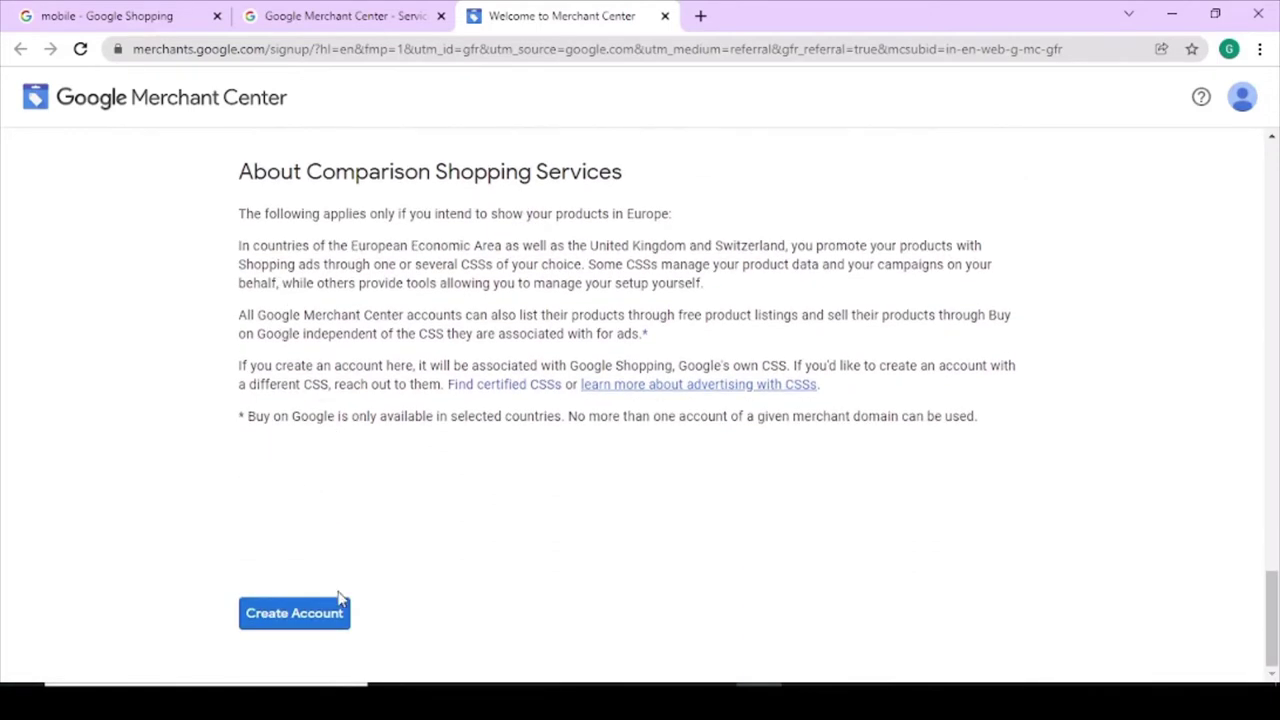
{"action": "left_click", "coordinate": [342, 620]}
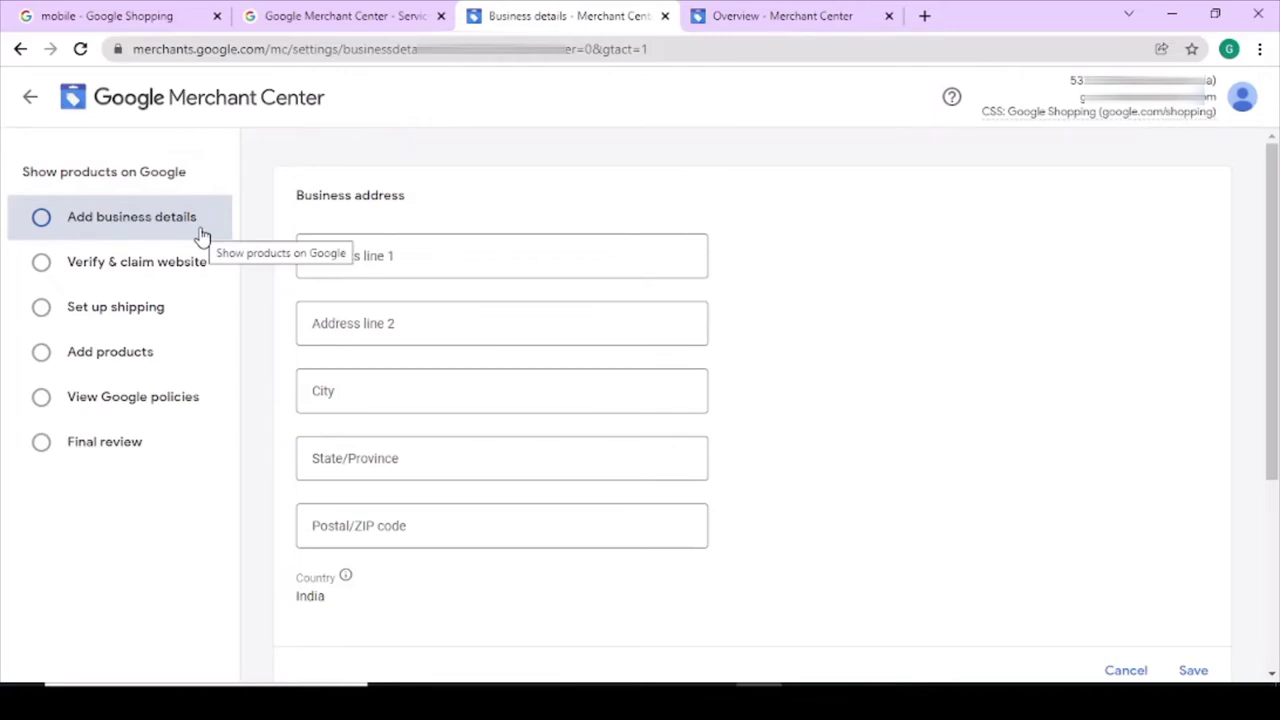
Return to Overview, continue the setup steps, and open 'Add business details'.
{"action": "left_click", "coordinate": [26, 104]}
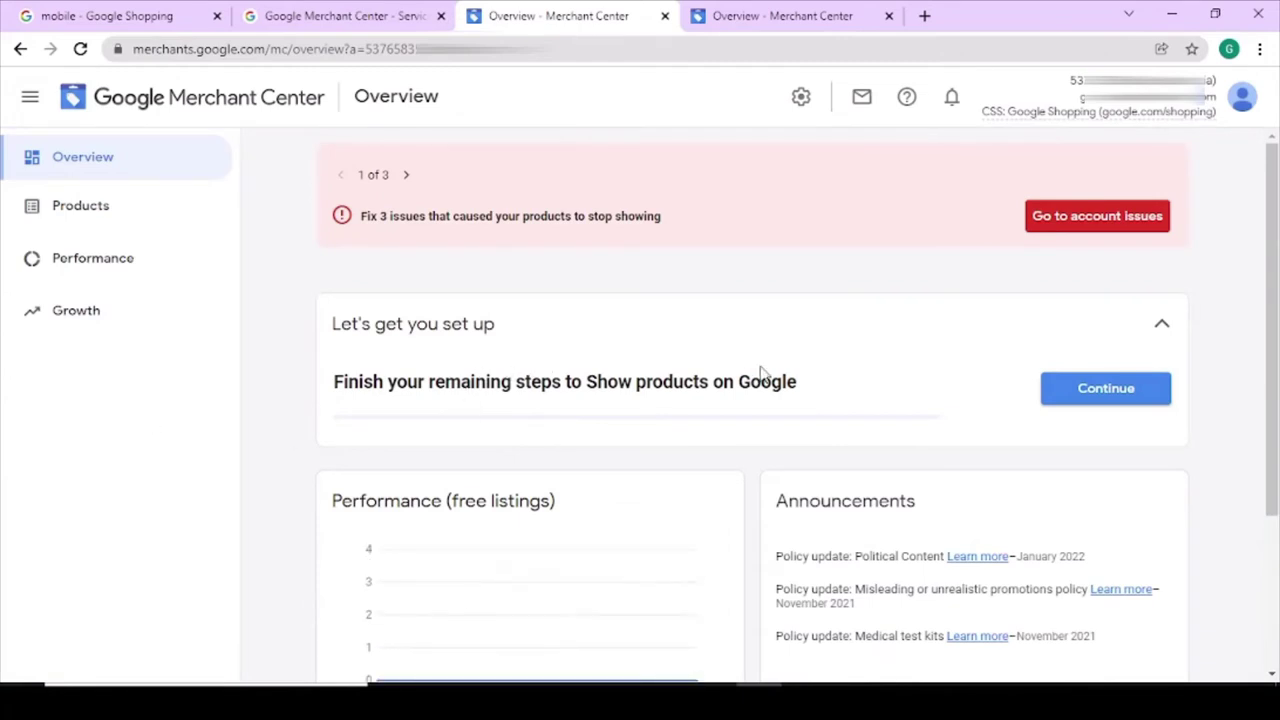
{"action": "left_click", "coordinate": [1048, 398]}
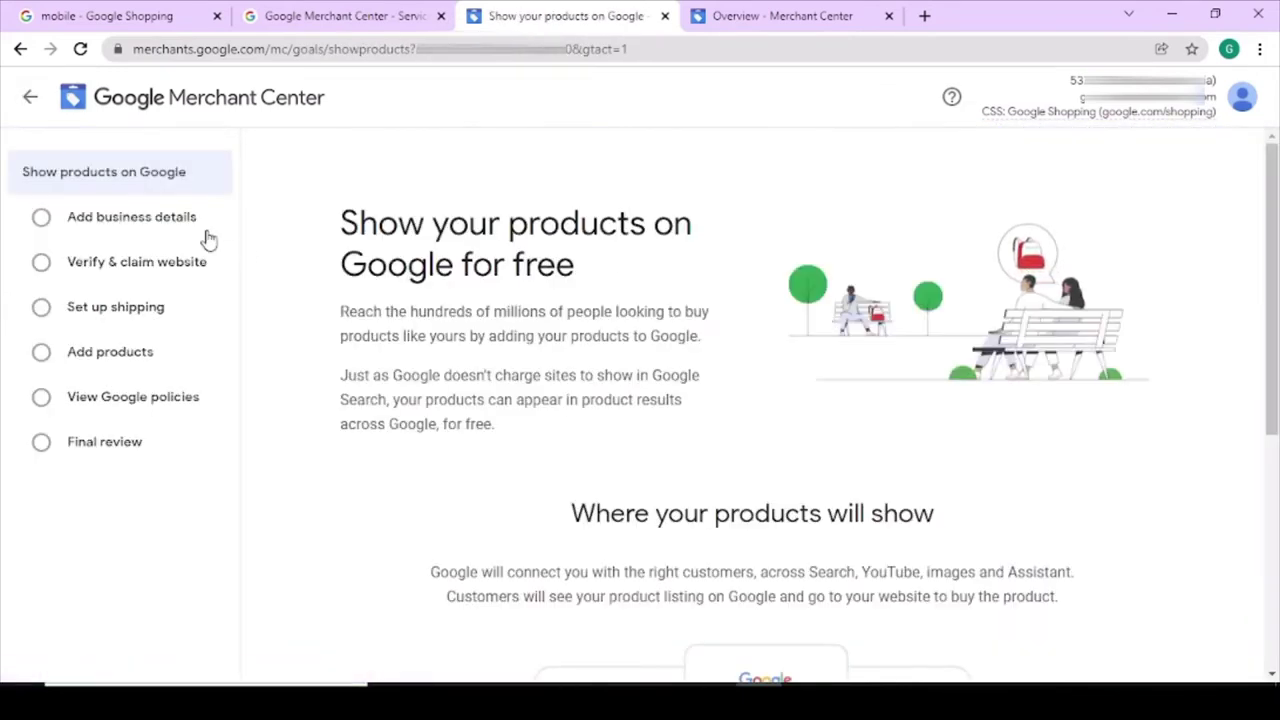
{"action": "left_click", "coordinate": [102, 229]}
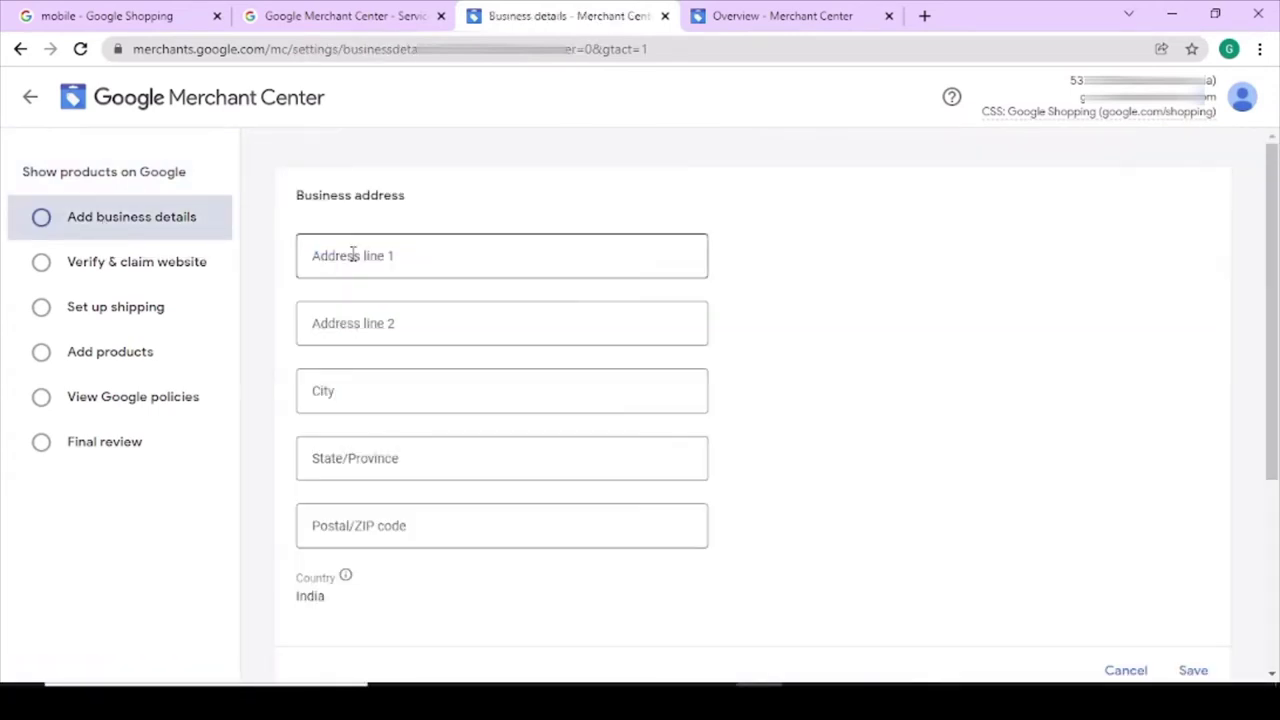
Enter the business street address in Address line 1.
{"action": "left_click", "coordinate": [352, 254]}
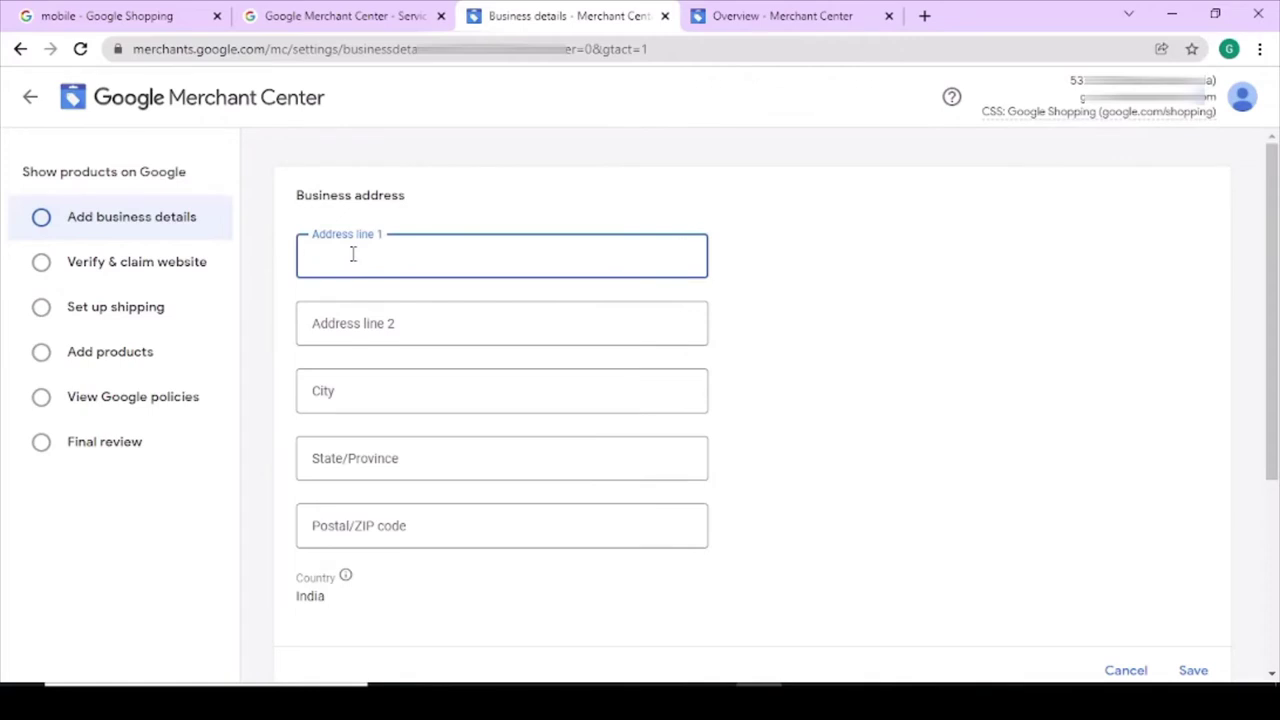
{"action": "type", "text": "b"}
{"action": "key", "text": "BackSpace"}
{"action": "type", "text": "B-"}
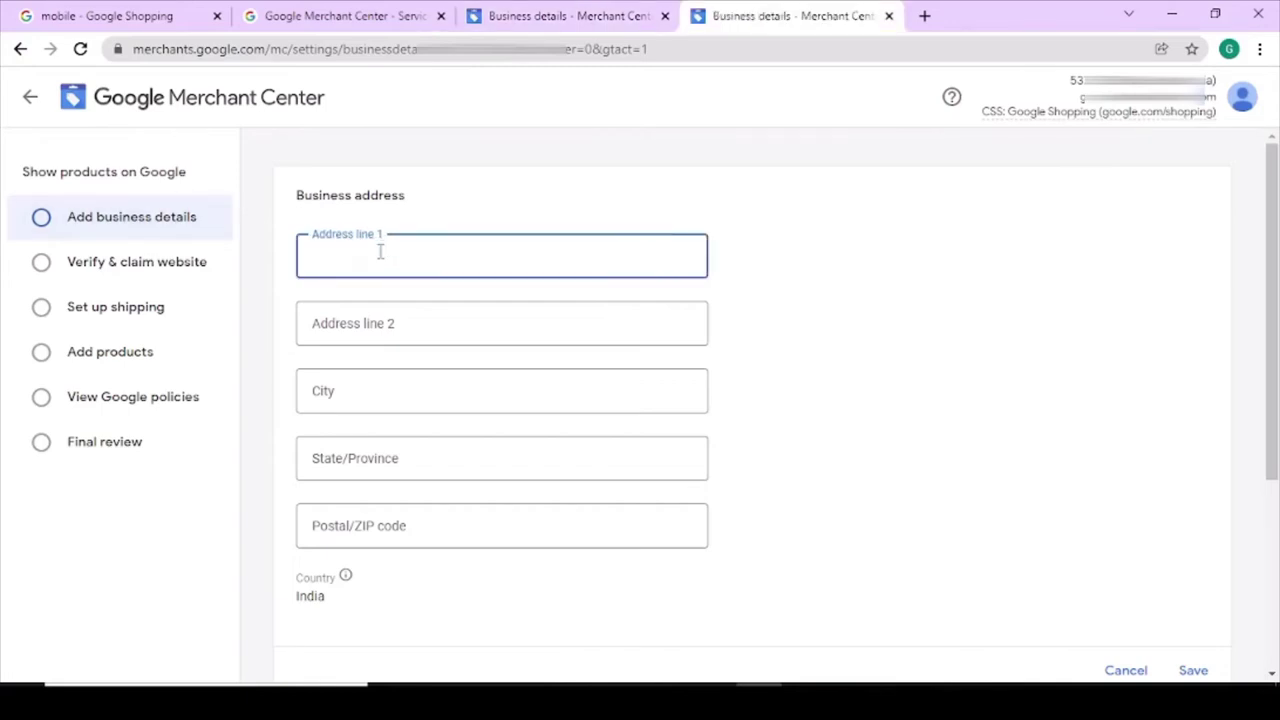
{"action": "key", "text": "ctrl+v"}
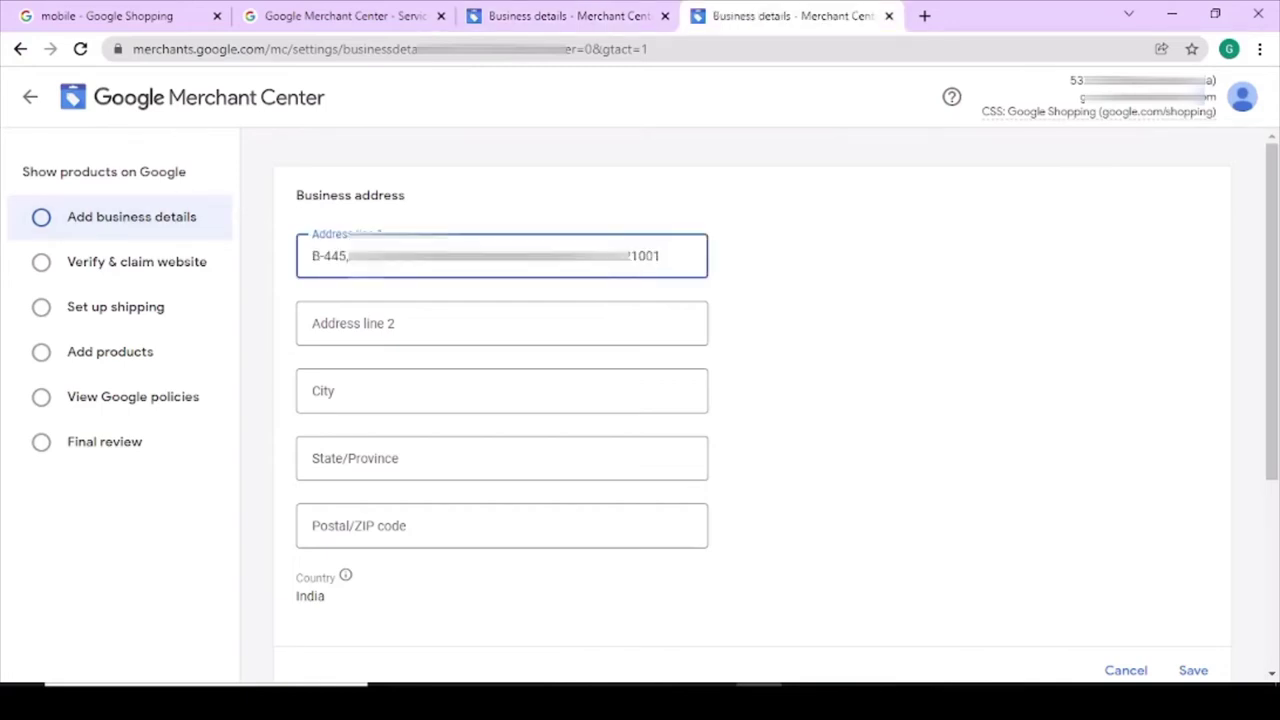
Fill in the city, state and postal code, and trim extra text from Address line 1.
{"action": "left_click", "coordinate": [463, 388]}
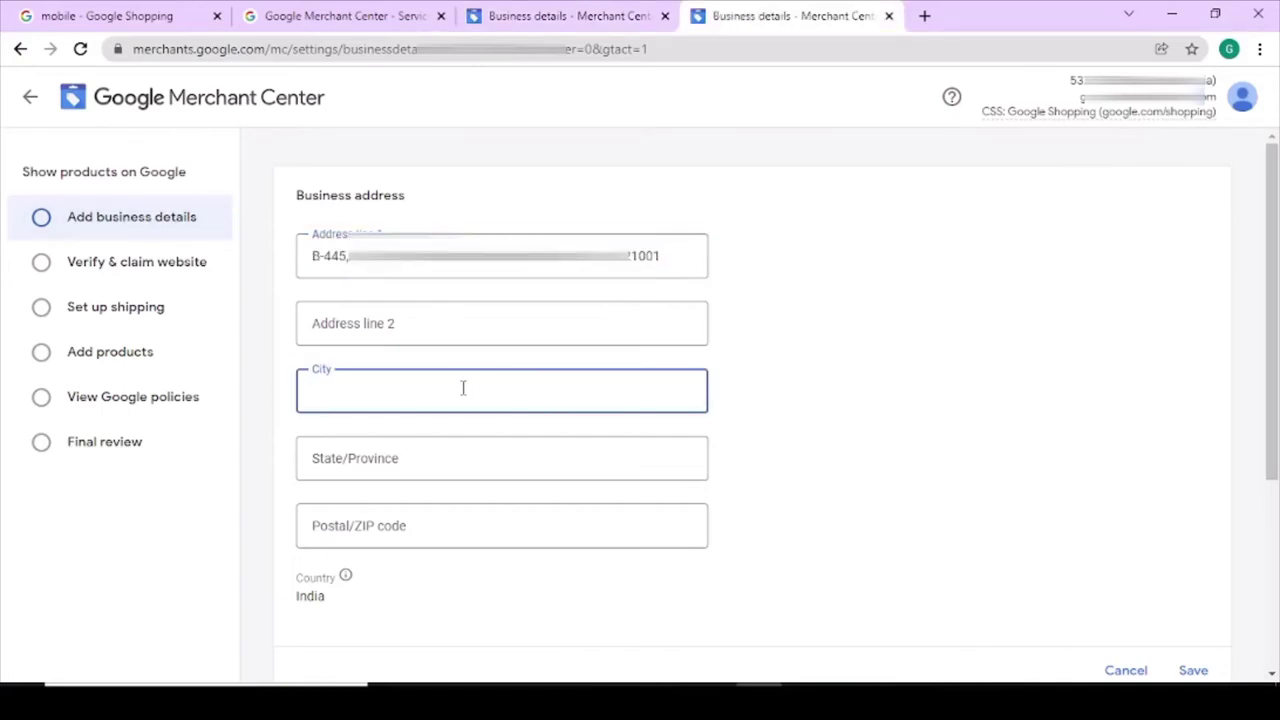
{"action": "type", "text": "Faridabad"}
{"action": "left_click", "coordinate": [461, 457]}
{"action": "type", "text": "H"}
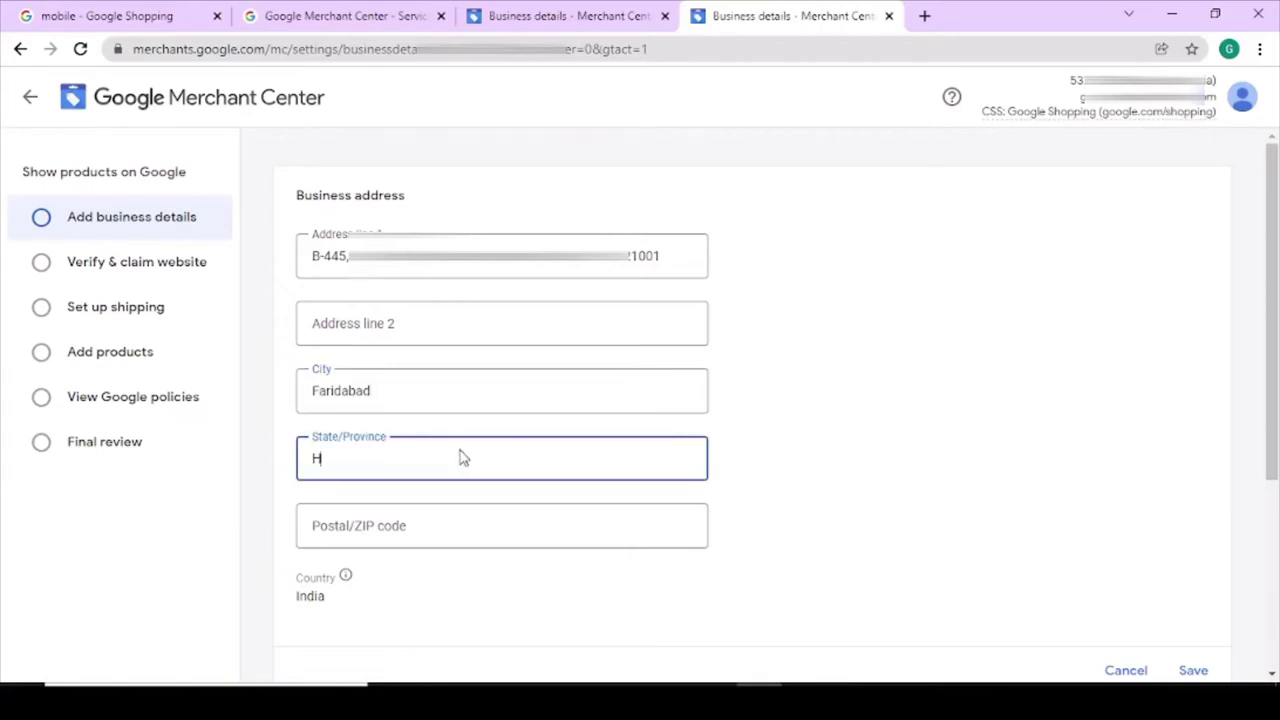
{"action": "type", "text": "aryana"}
{"action": "left_click", "coordinate": [438, 518]}
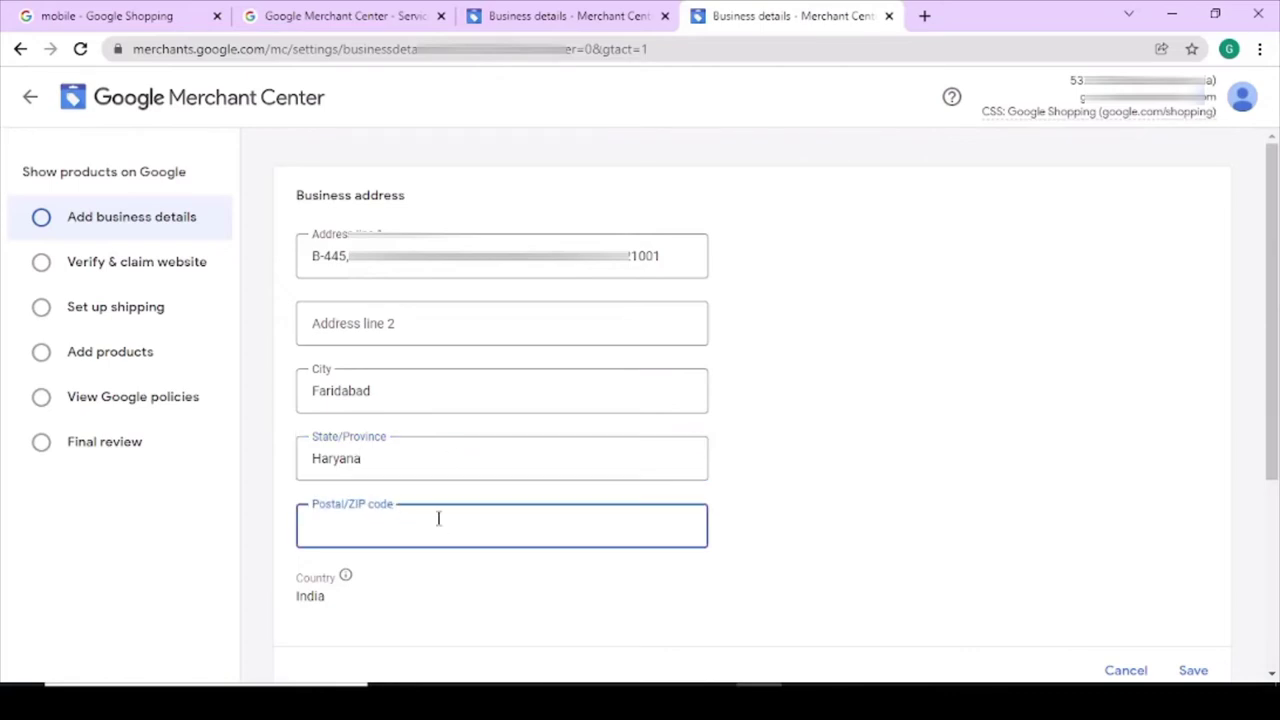
{"action": "type", "text": "12100"}
{"action": "left_click", "coordinate": [671, 254]}
{"action": "key", "text": "BackSpace"}
{"action": "key", "text": "BackSpace"}
{"action": "key", "text": "BackSpace"}
{"action": "key", "text": "BackSpace"}
{"action": "key", "text": "BackSpace"}
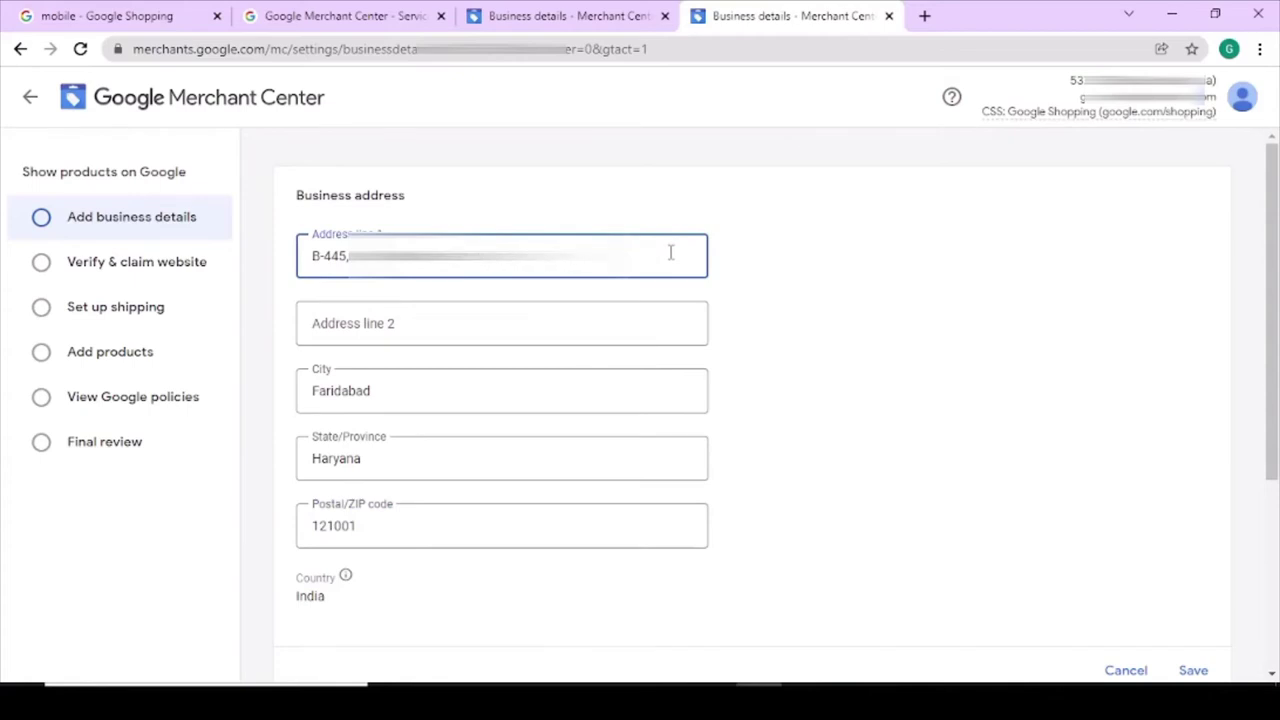
Enter the business phone number for verification.
{"action": "scroll", "coordinate": [584, 343], "scroll_direction": "down", "scroll_amount": 3}
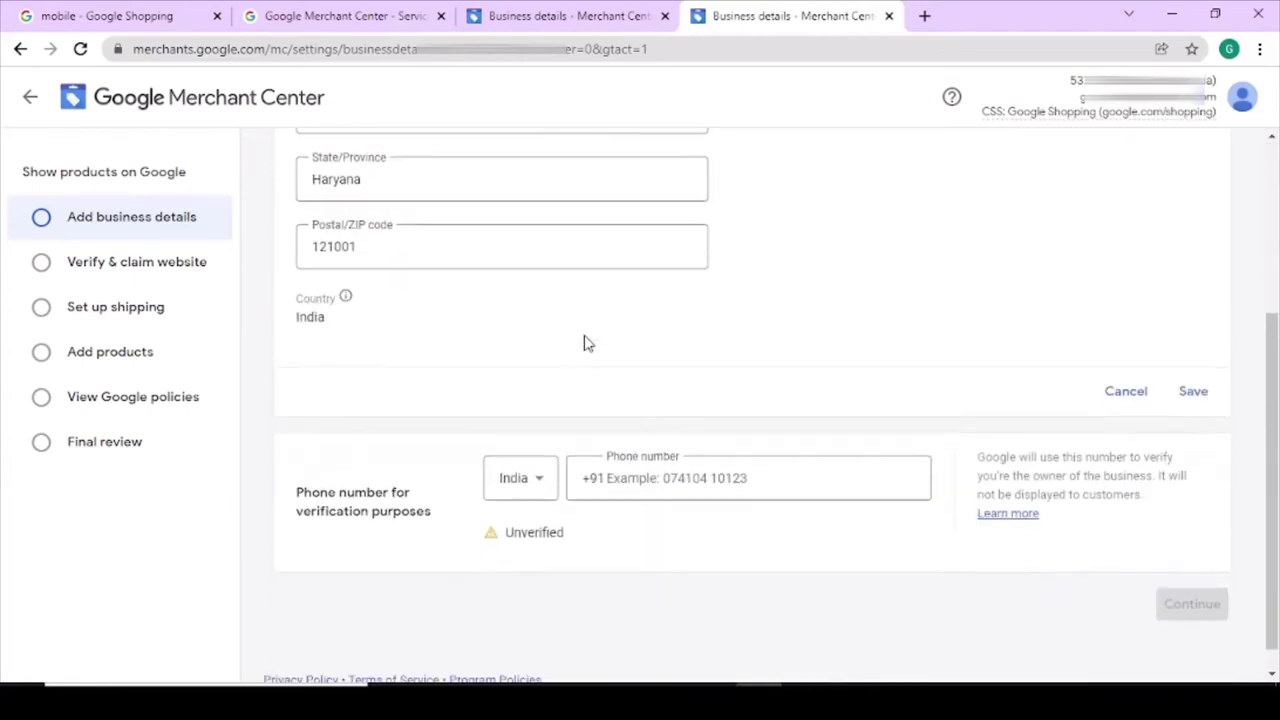
{"action": "left_click", "coordinate": [758, 476]}
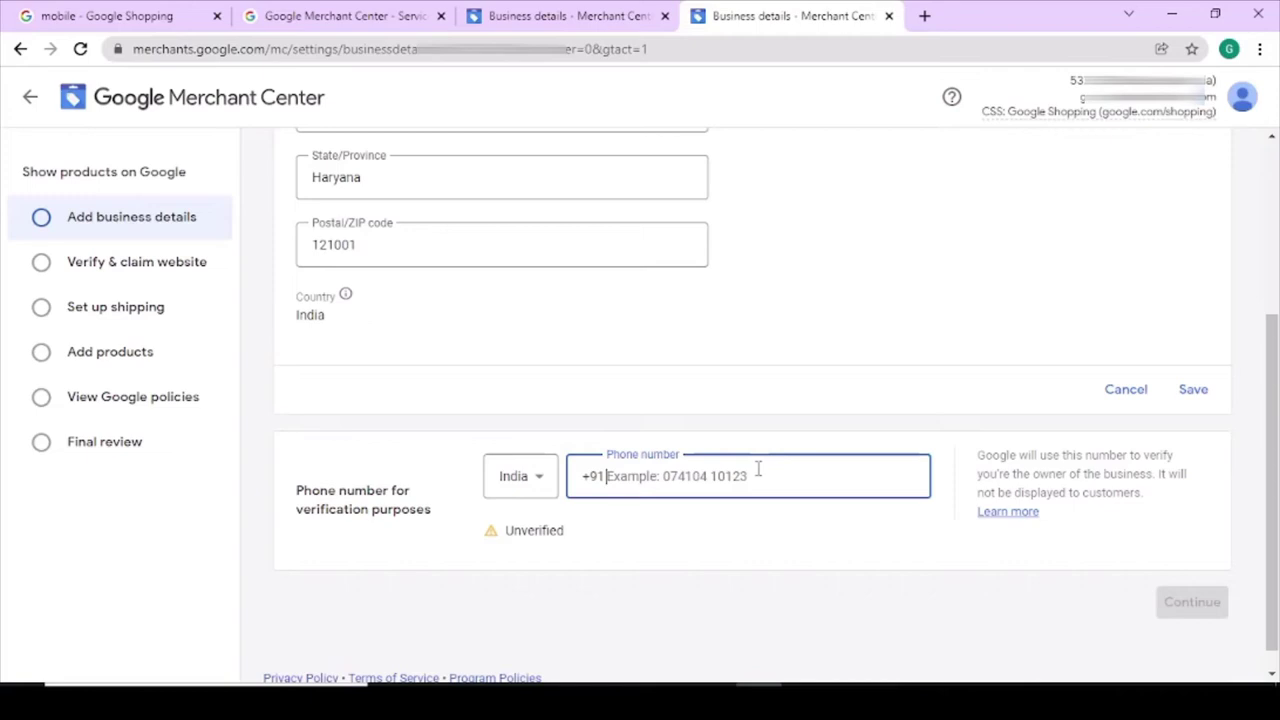
{"action": "type", "text": "99"}
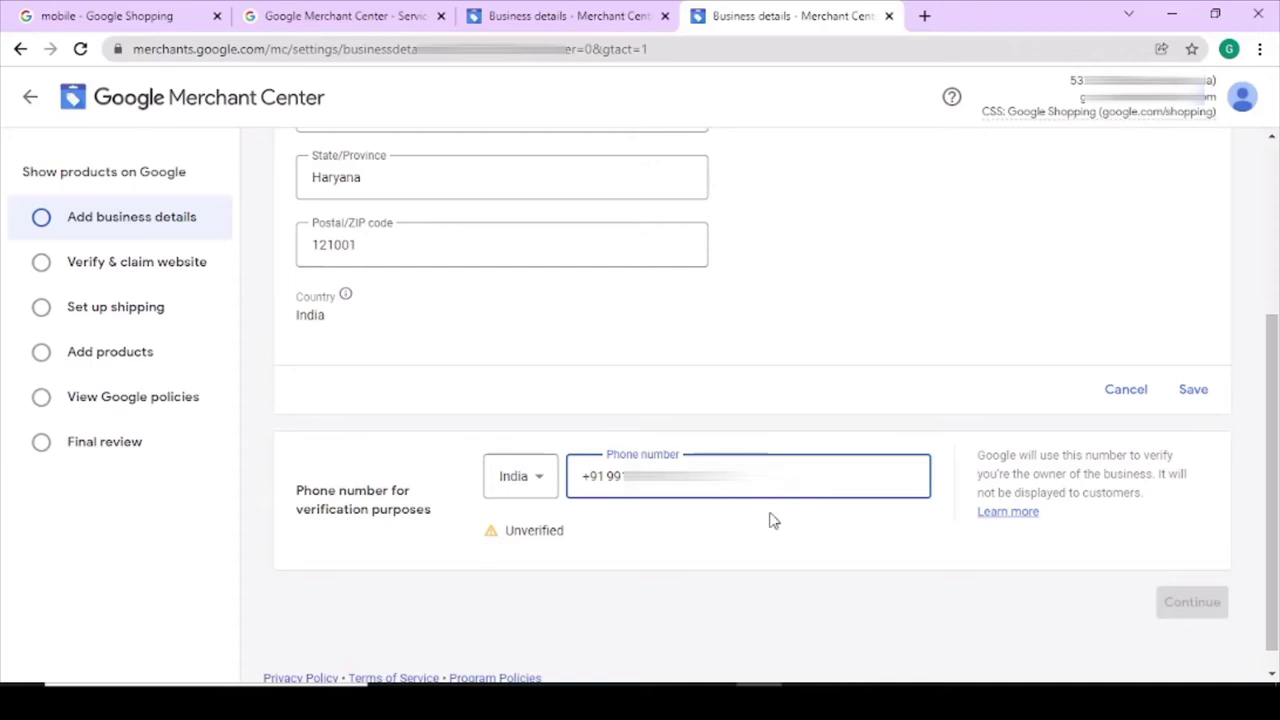
Save the business address and start verifying the phone number.
{"action": "left_click", "coordinate": [1193, 390]}
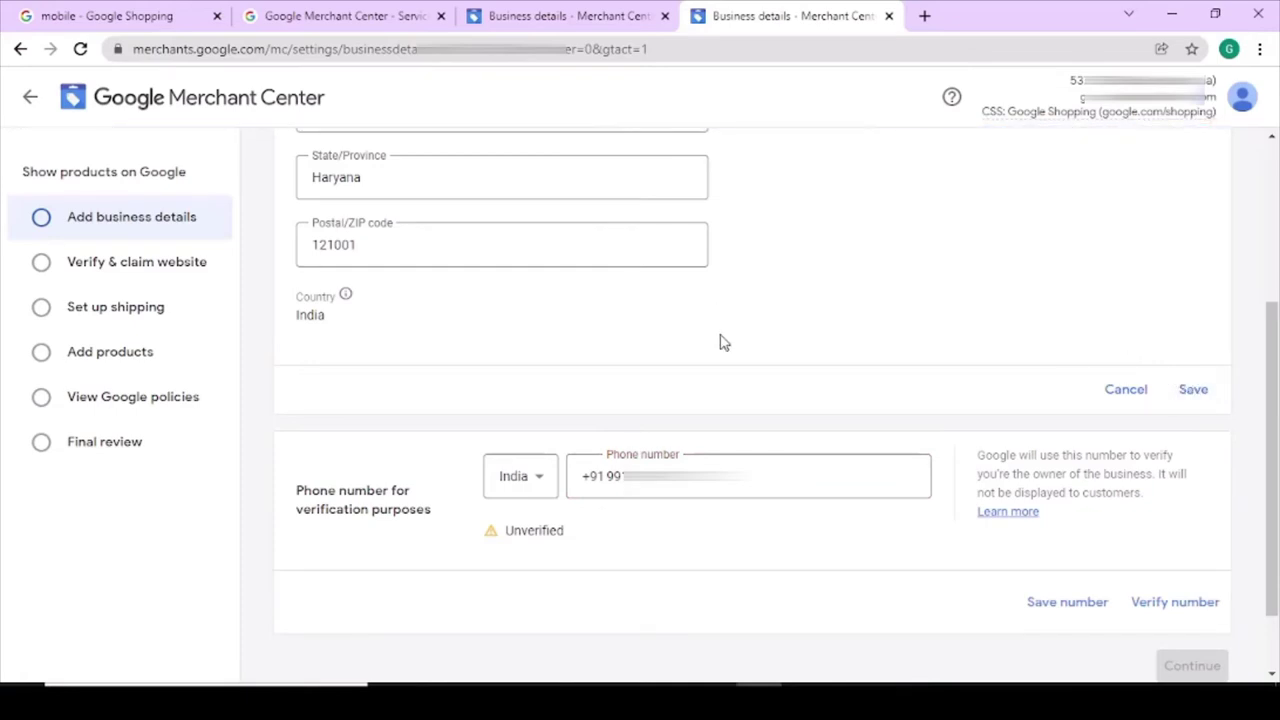
{"action": "scroll", "coordinate": [722, 342], "scroll_direction": "down", "scroll_amount": 1}
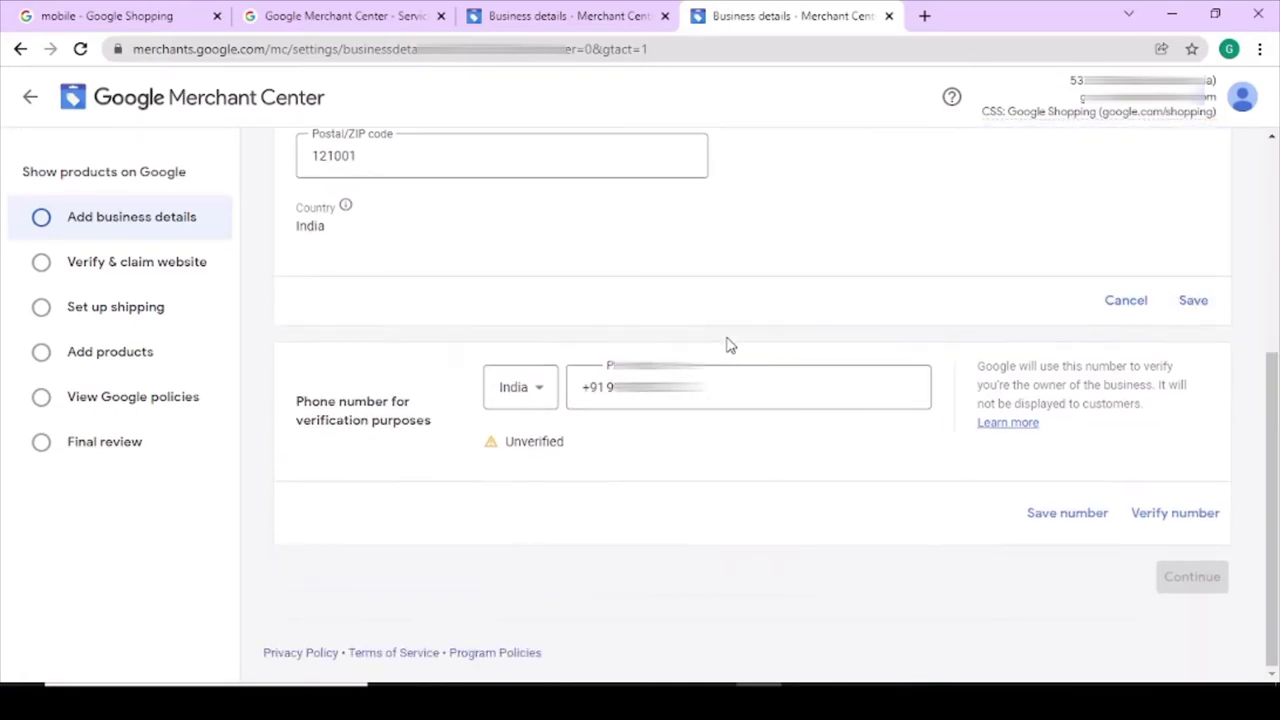
{"action": "left_click", "coordinate": [1176, 513]}
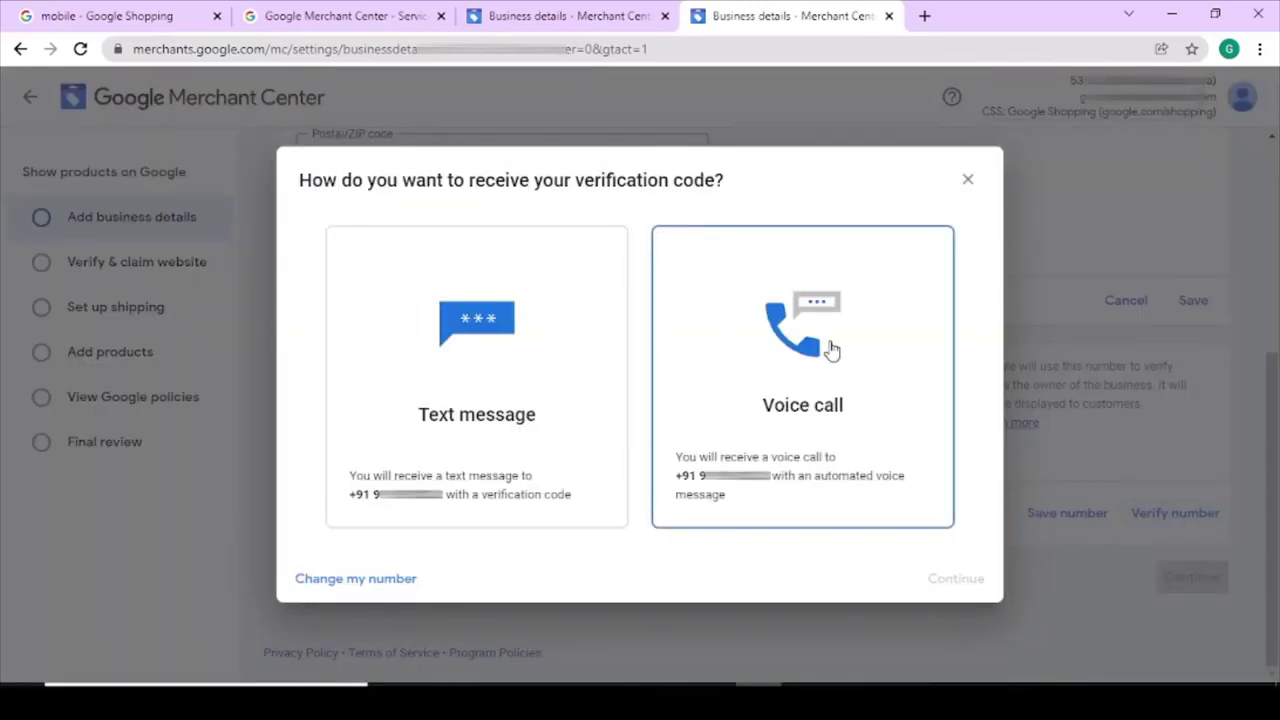
Request a text-message code, enter the six-digit code, and finish phone verification.
{"action": "left_click", "coordinate": [442, 375]}
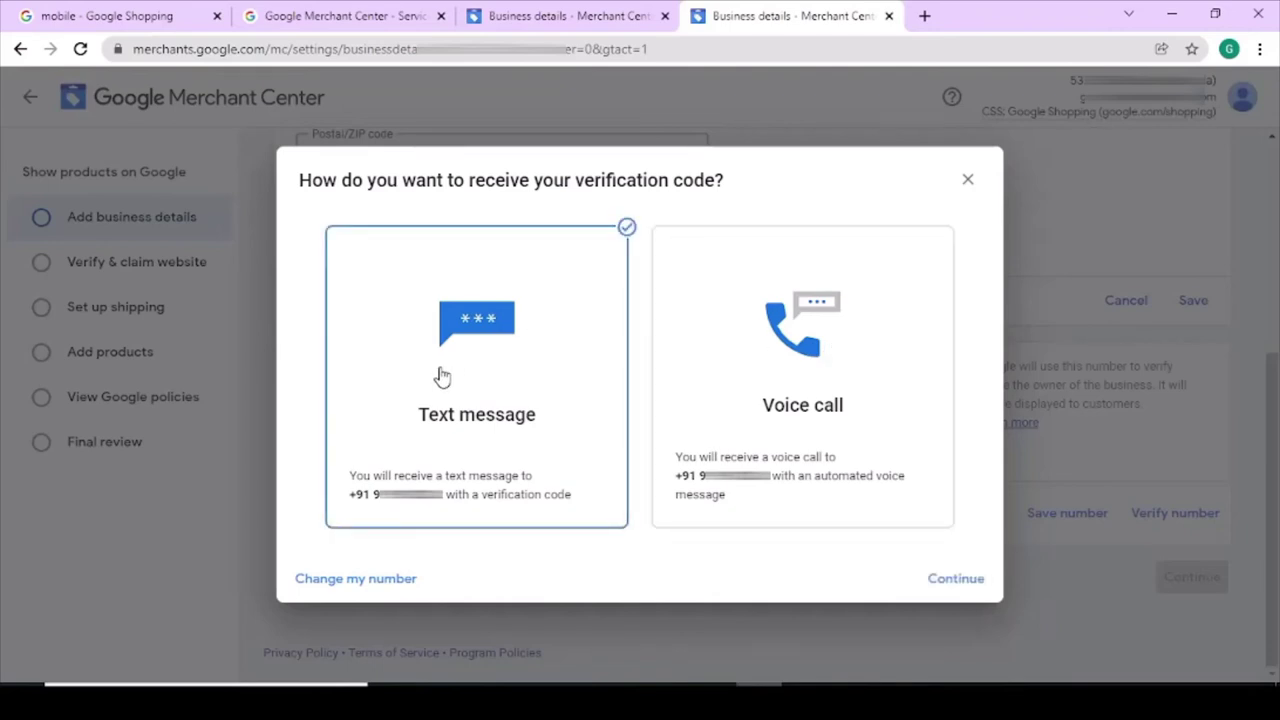
{"action": "left_click", "coordinate": [958, 579]}
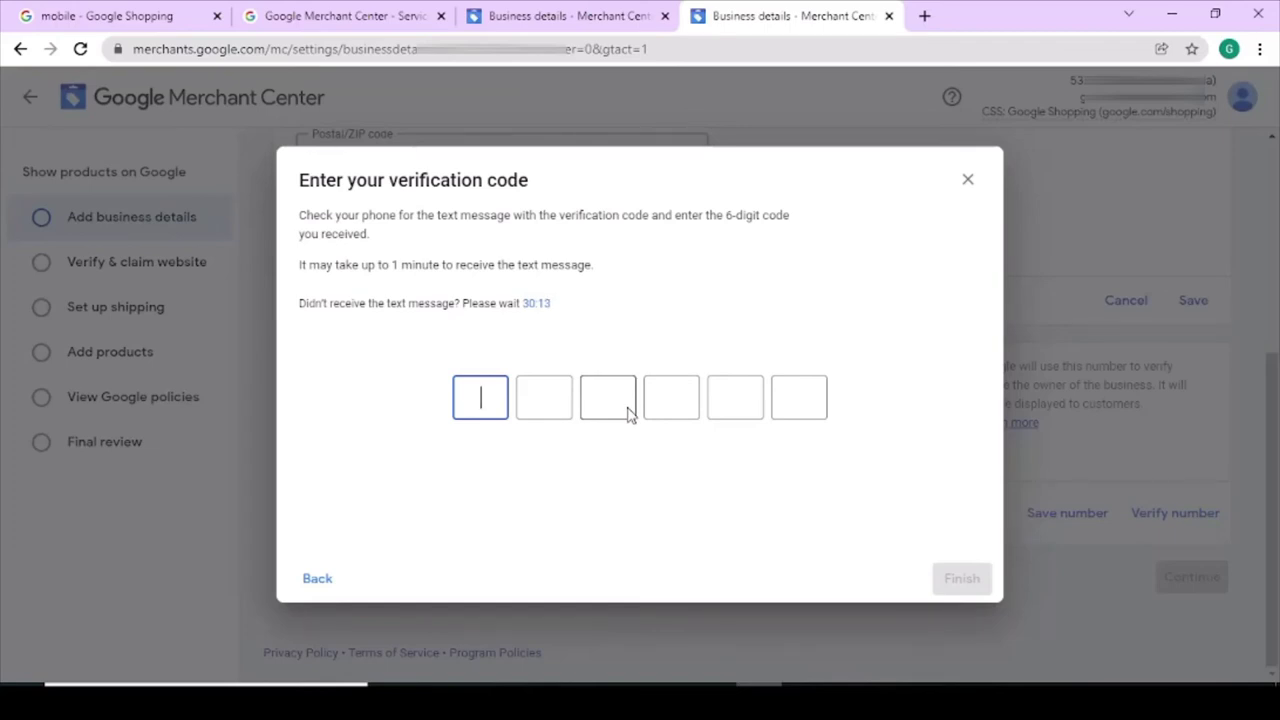
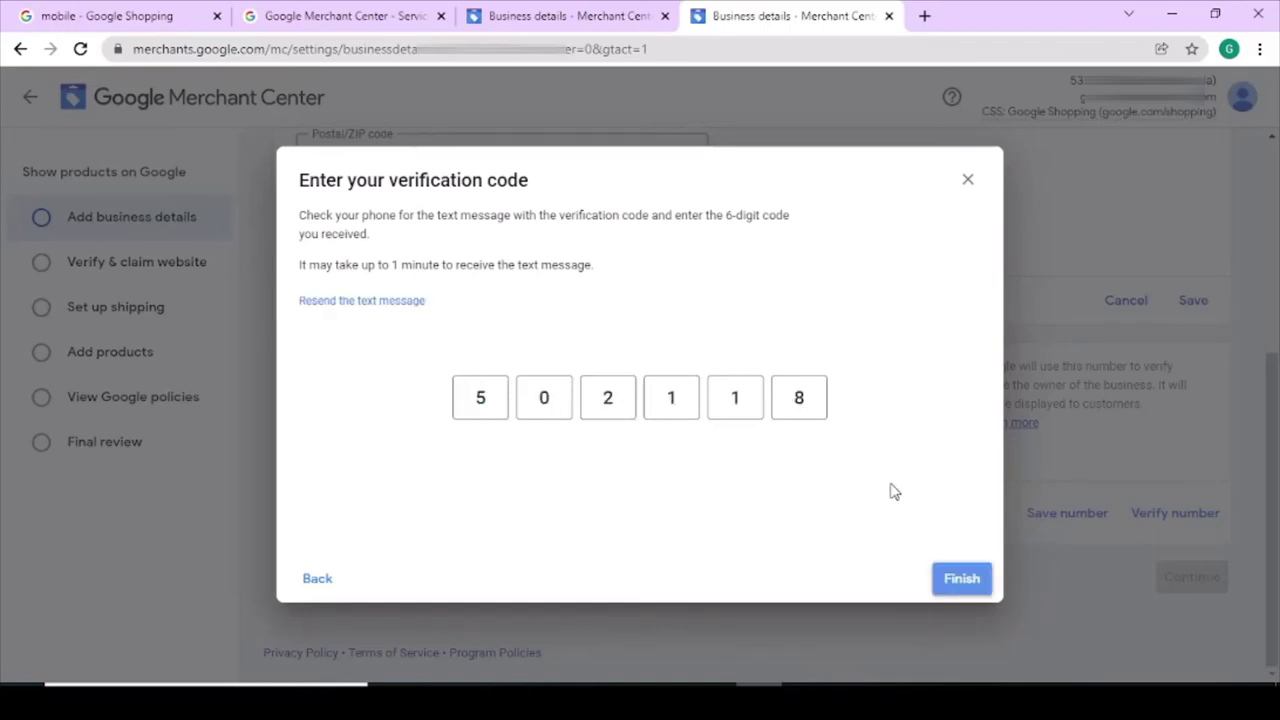
{"action": "left_click", "coordinate": [955, 591]}
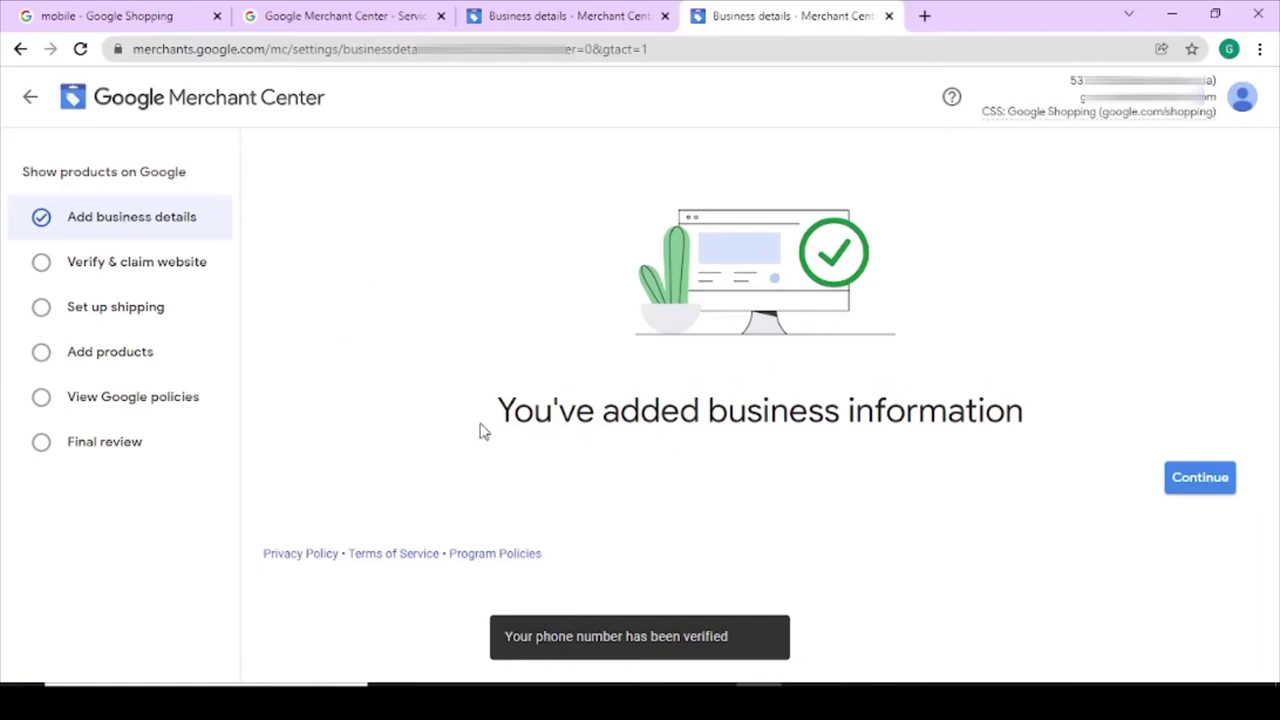
Enter the store's website URL in the website field and submit it for verification and claiming.
{"action": "left_click", "coordinate": [1217, 481]}
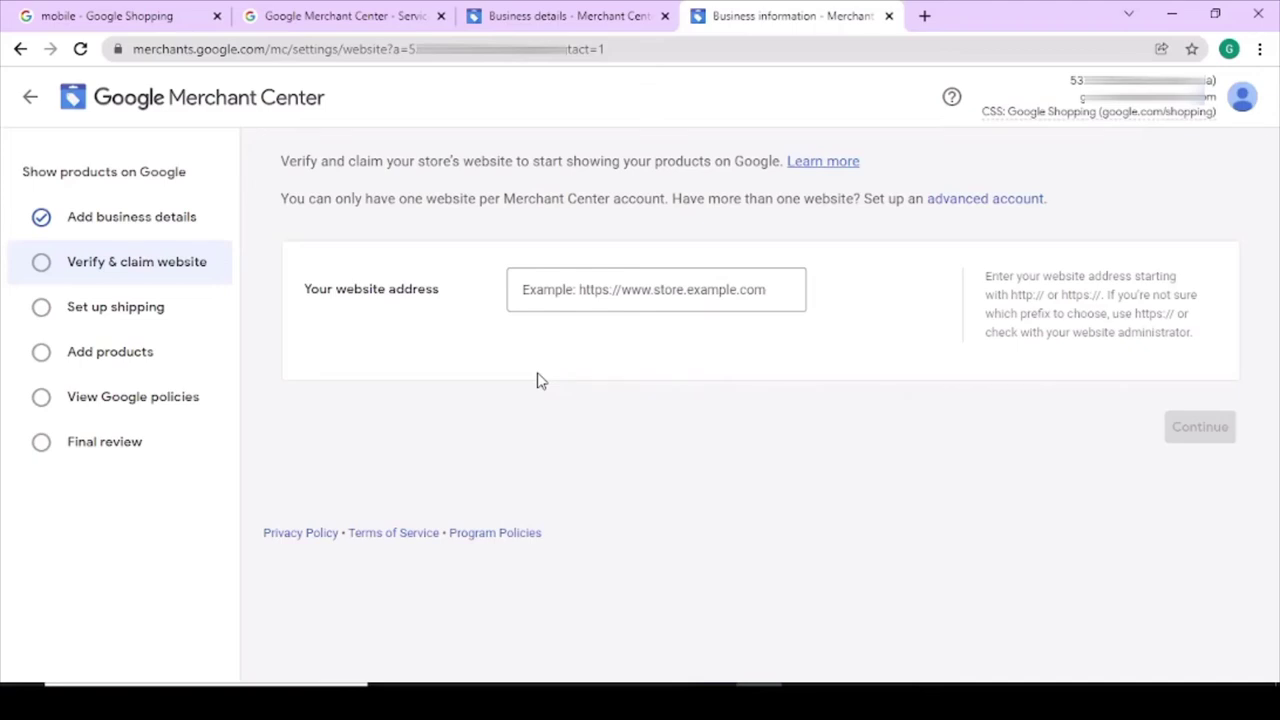
{"action": "left_click", "coordinate": [600, 296]}
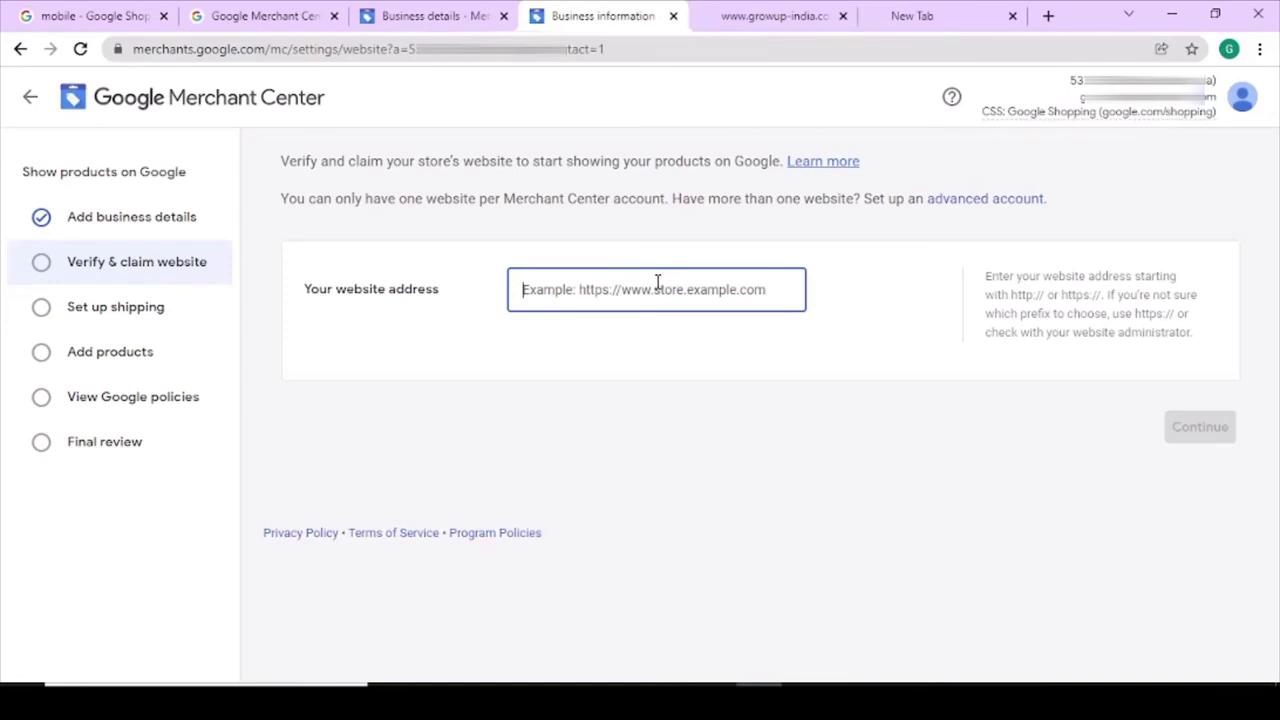
{"action": "key", "text": "ctrl+v"}
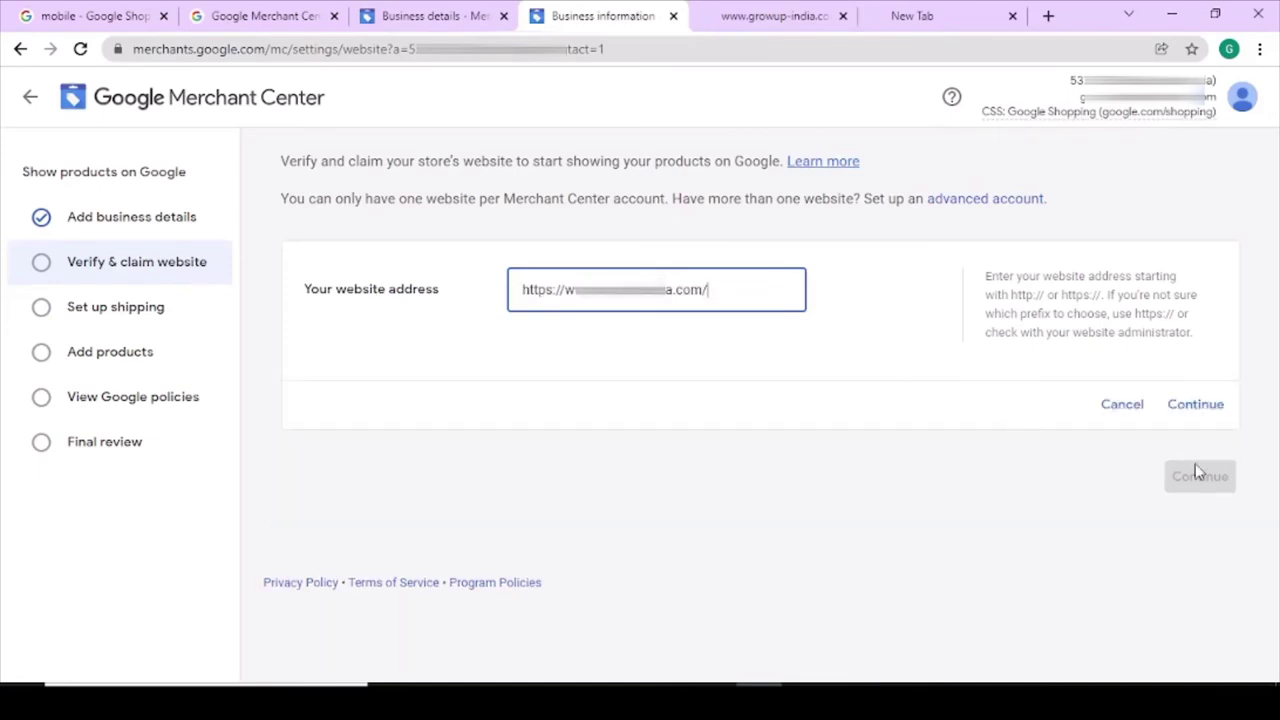
{"action": "left_click", "coordinate": [1196, 405]}
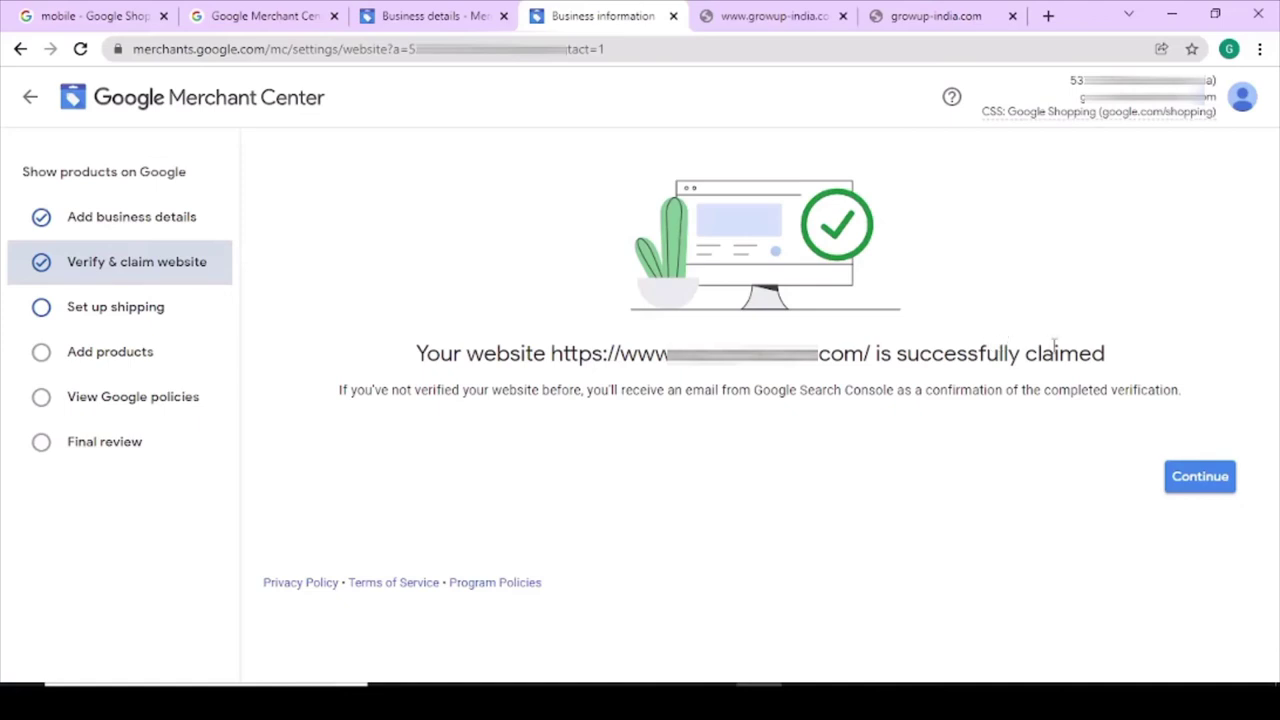
{"action": "left_click_drag", "start_coordinate": [1054, 344], "coordinate": [891, 353]}
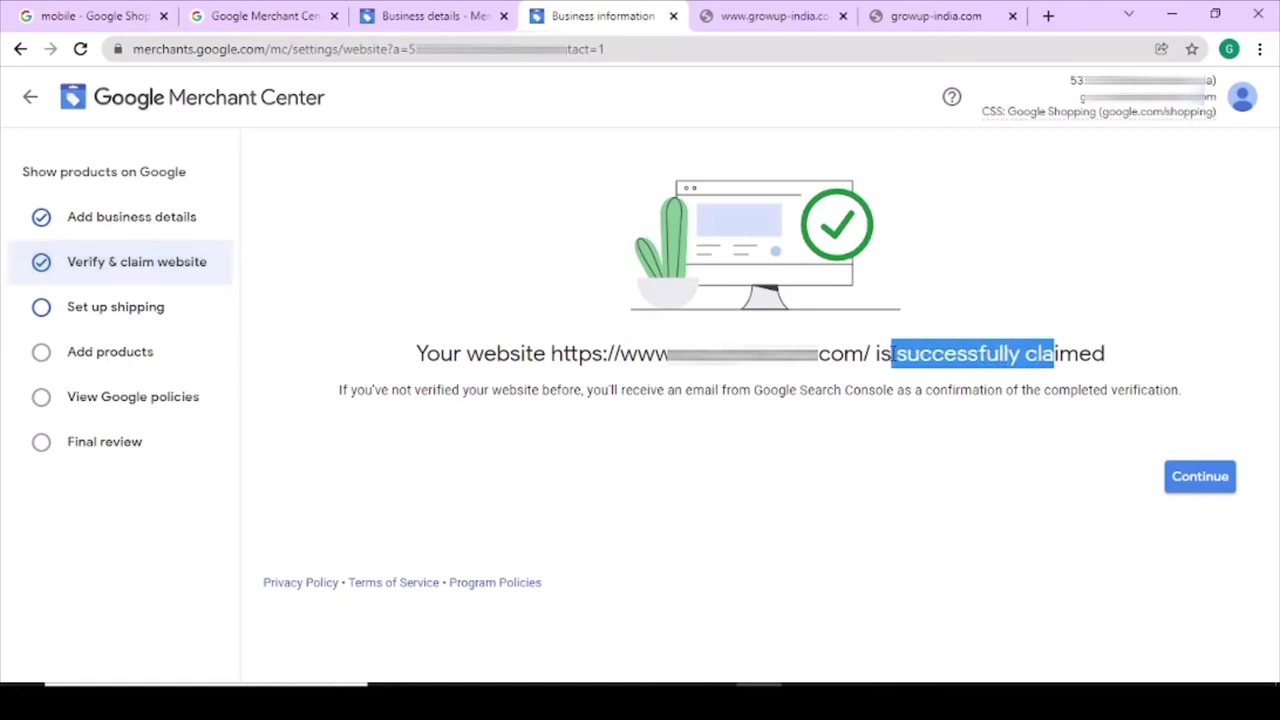
{"action": "left_click", "coordinate": [868, 360]}
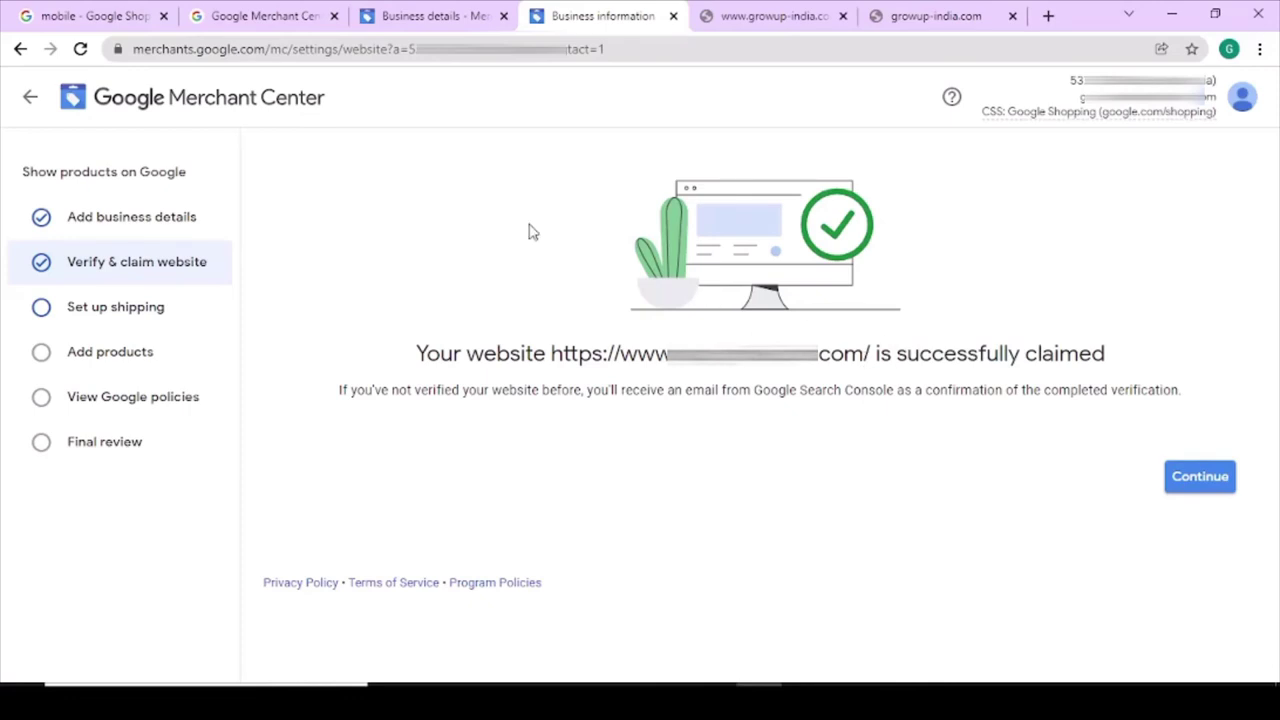